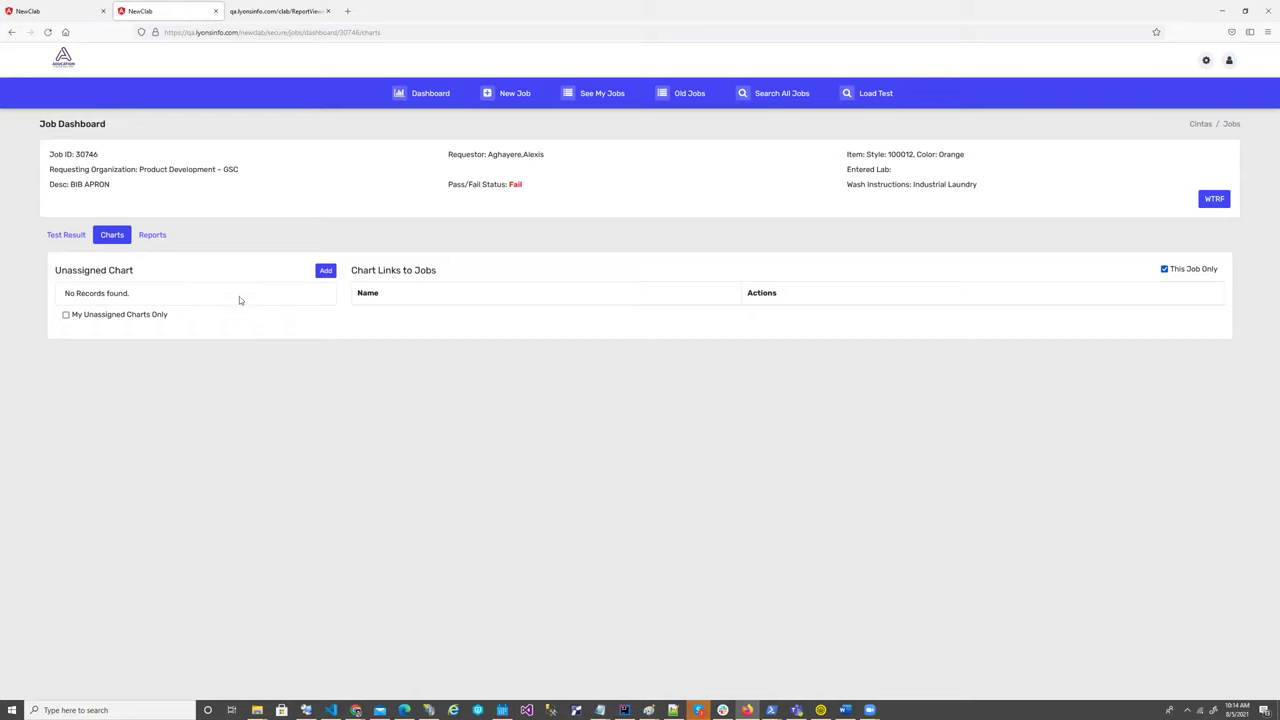
- Check the job's ASTM D 1424 tear strength results and add a bar chart report for the ASTM D 1424 Tear Strength, Elmendorf test method
click(66, 235)
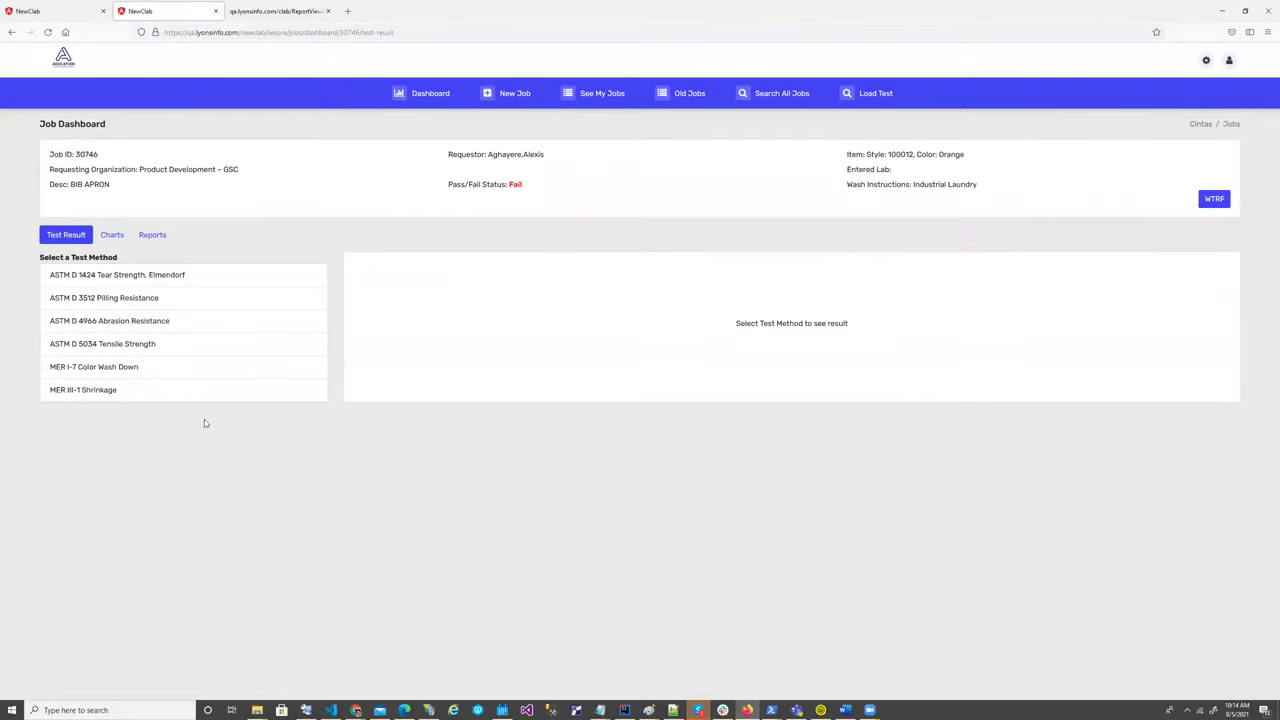
click(158, 278)
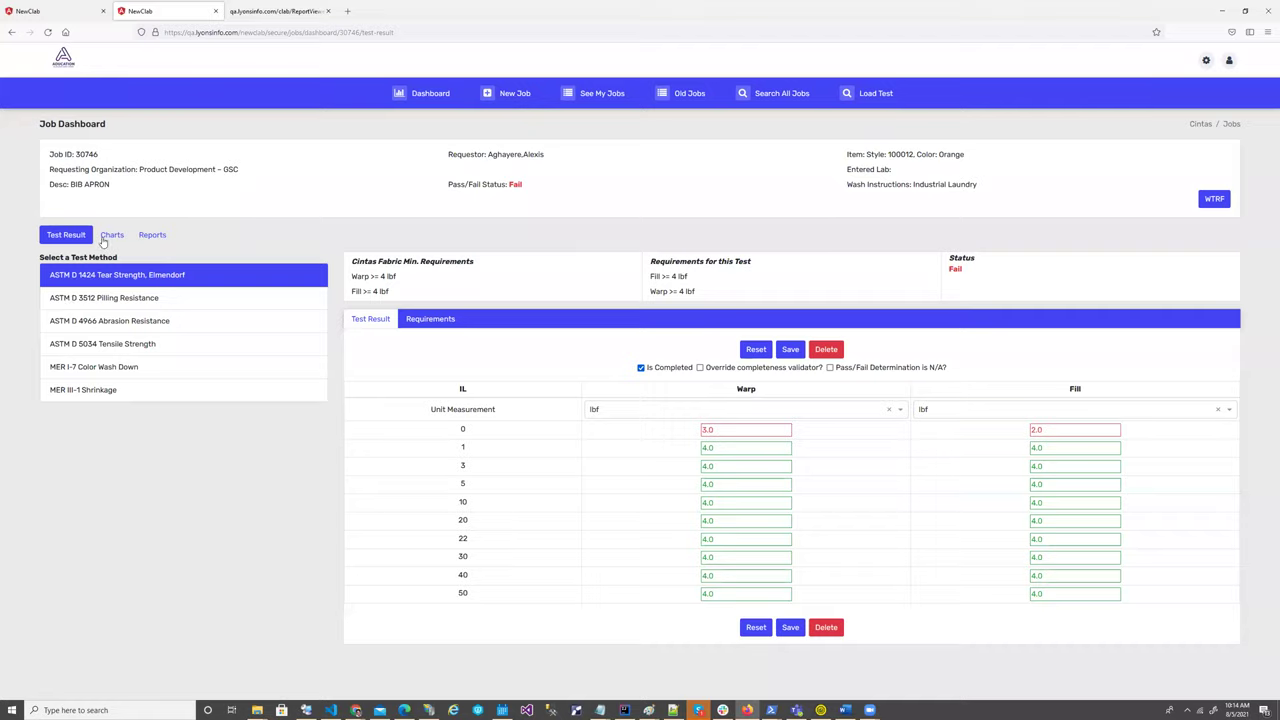
click(104, 240)
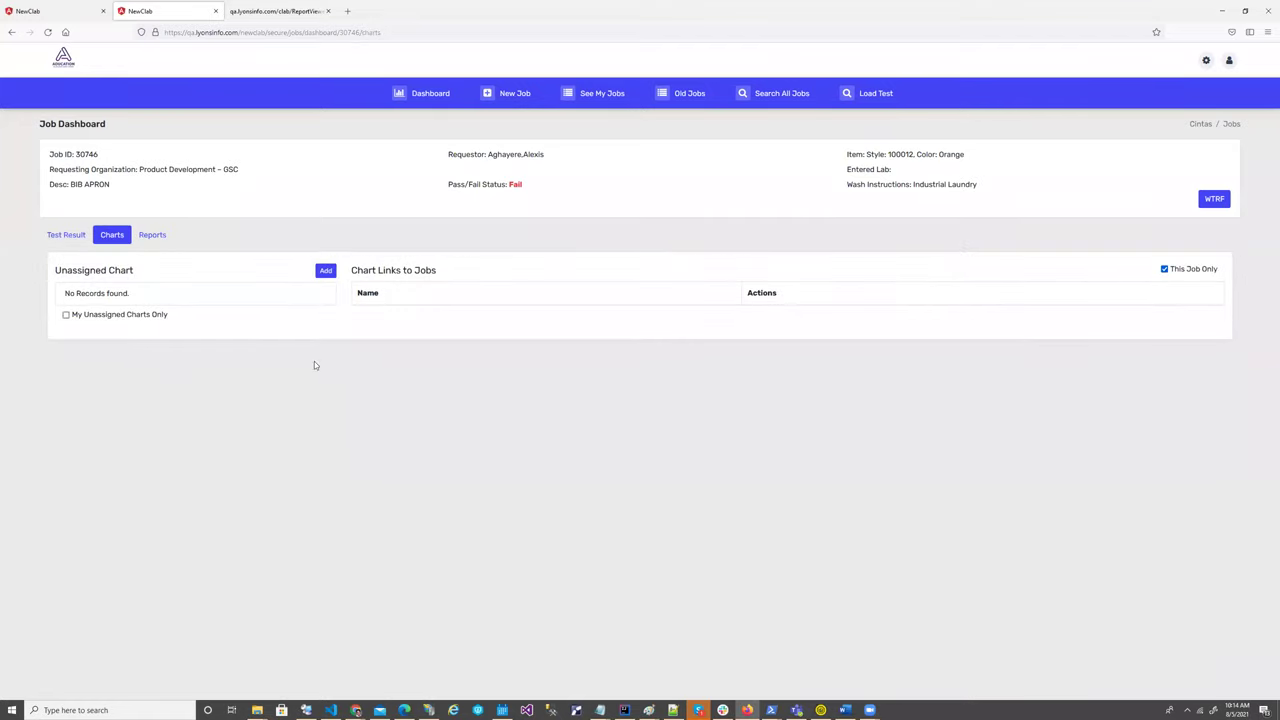
click(325, 272)
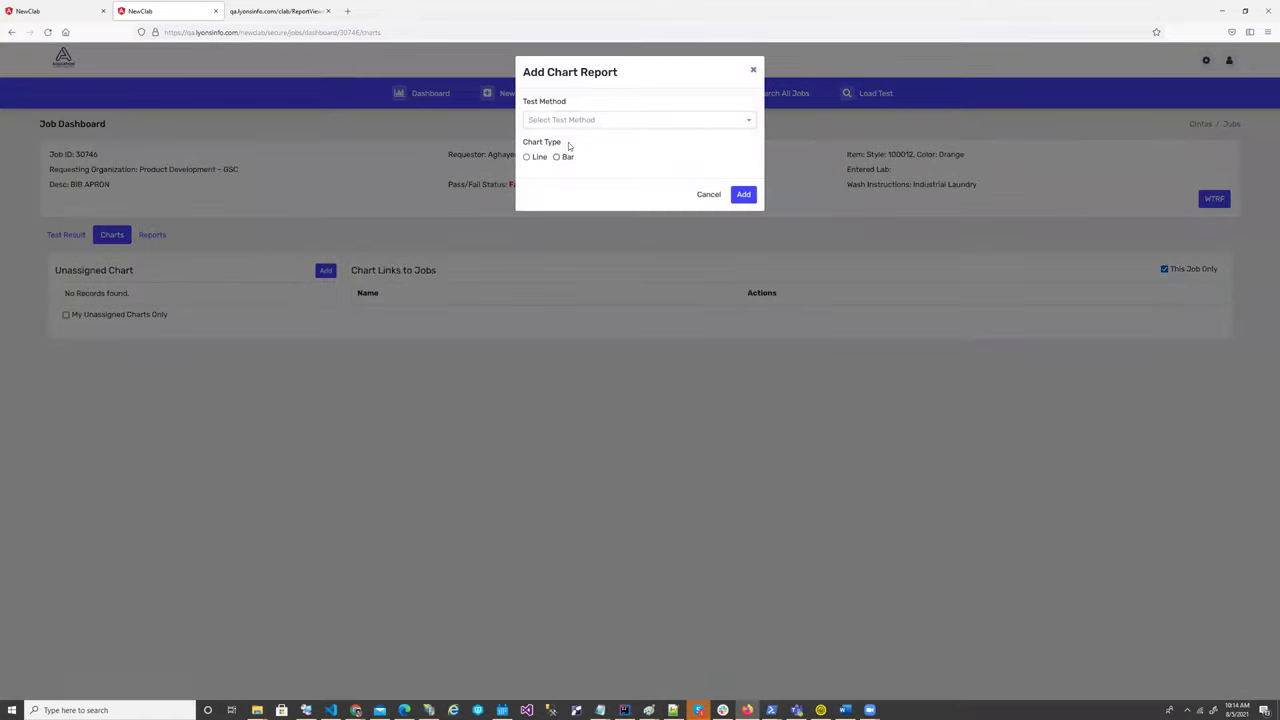
click(563, 121)
click(574, 140)
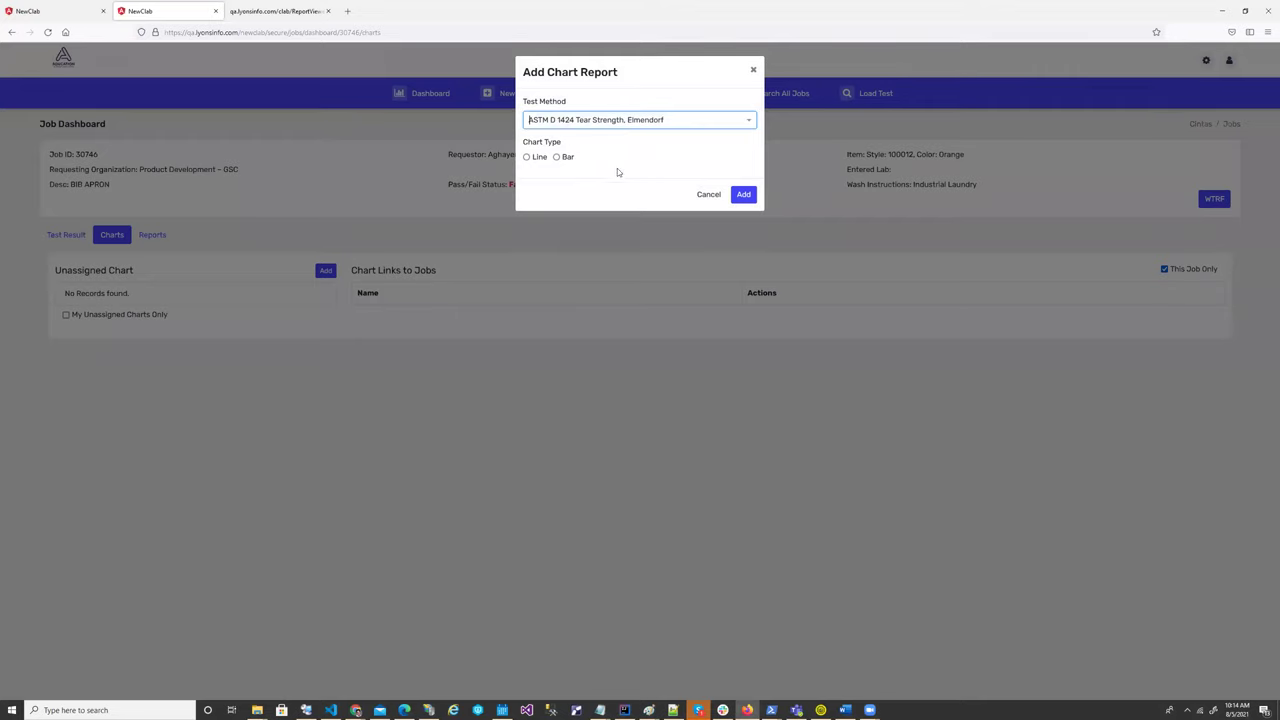
click(557, 158)
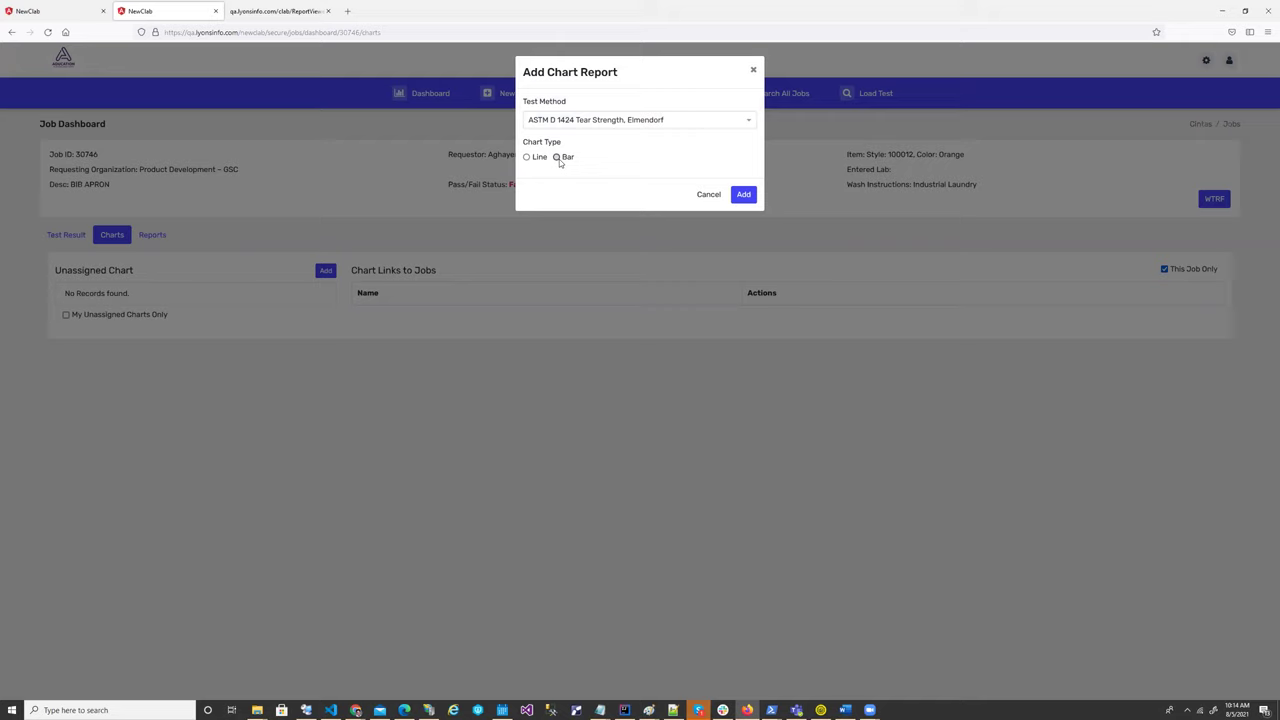
click(743, 194)
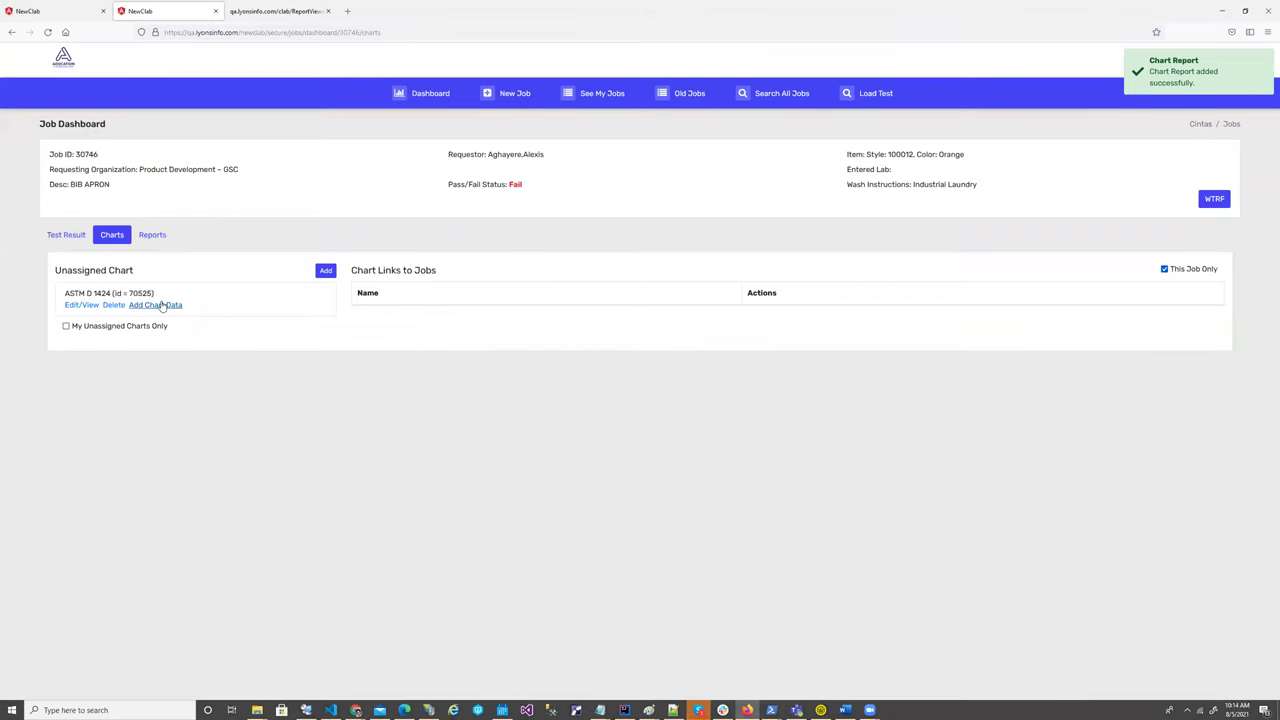
- Add the Warp values with requirements included as chart data for the unassigned ASTM D 1424 chart, and display the linked chart
click(156, 305)
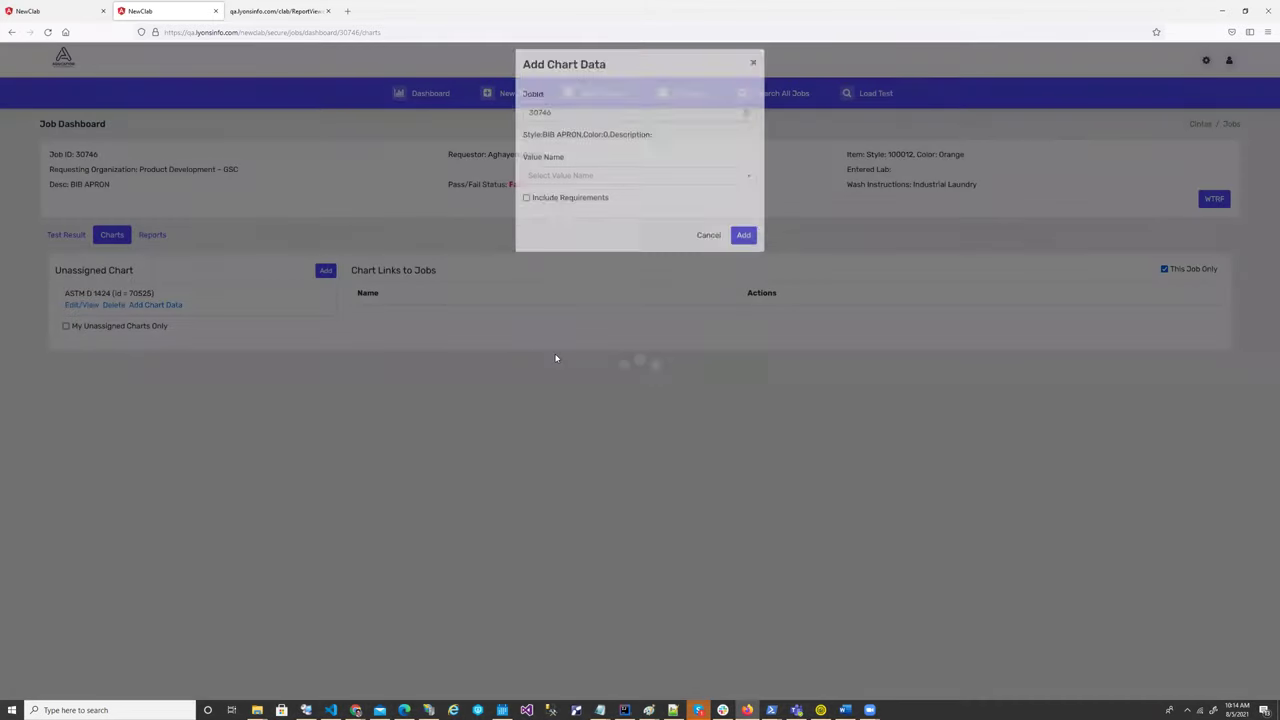
click(616, 182)
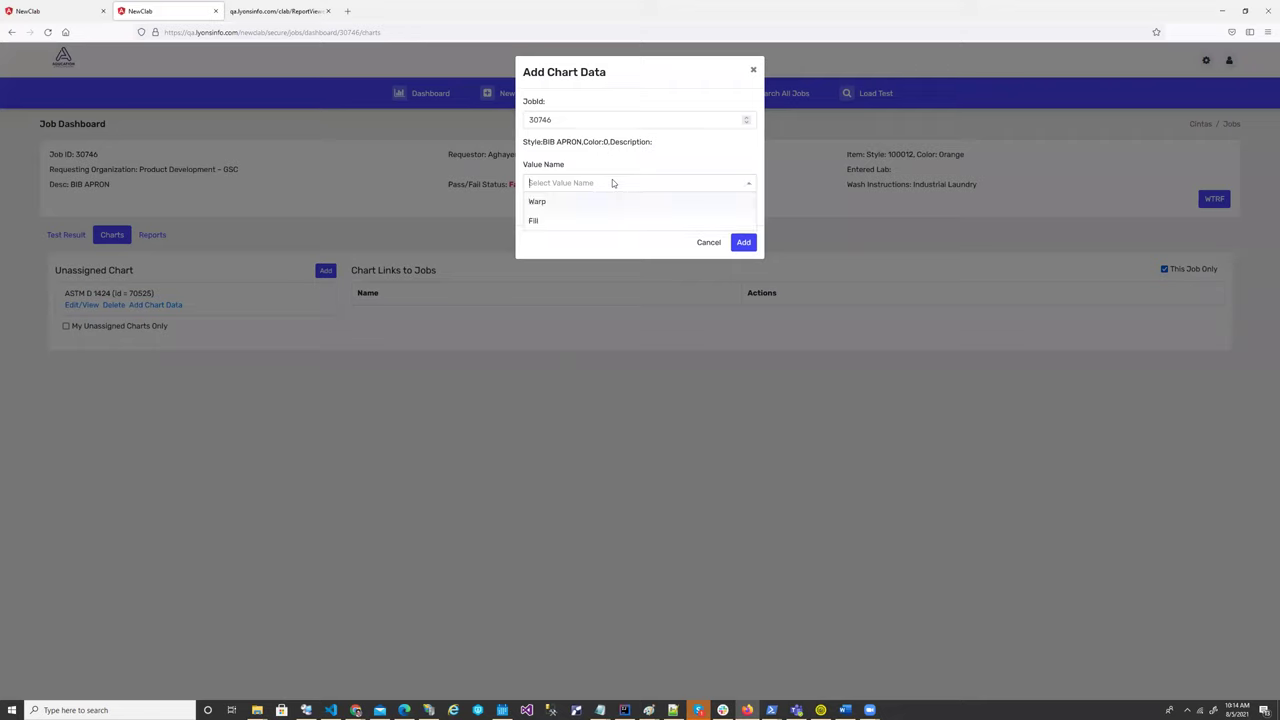
click(563, 202)
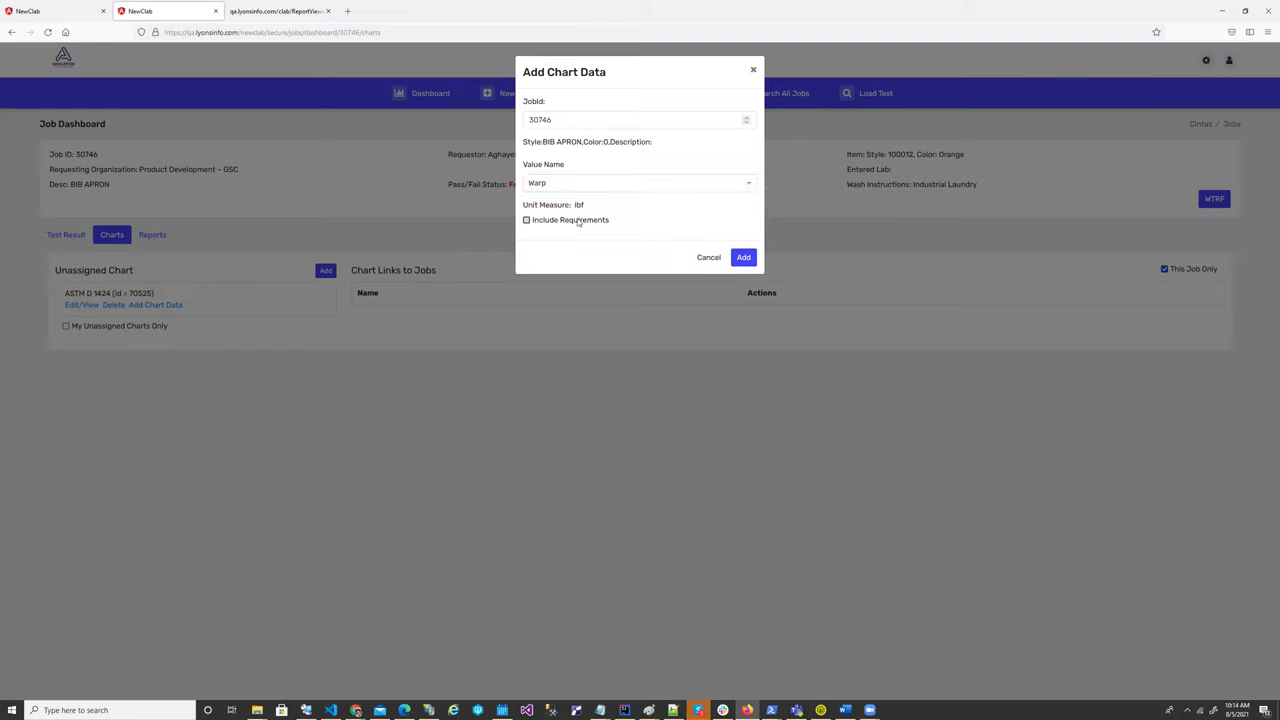
click(577, 222)
click(745, 258)
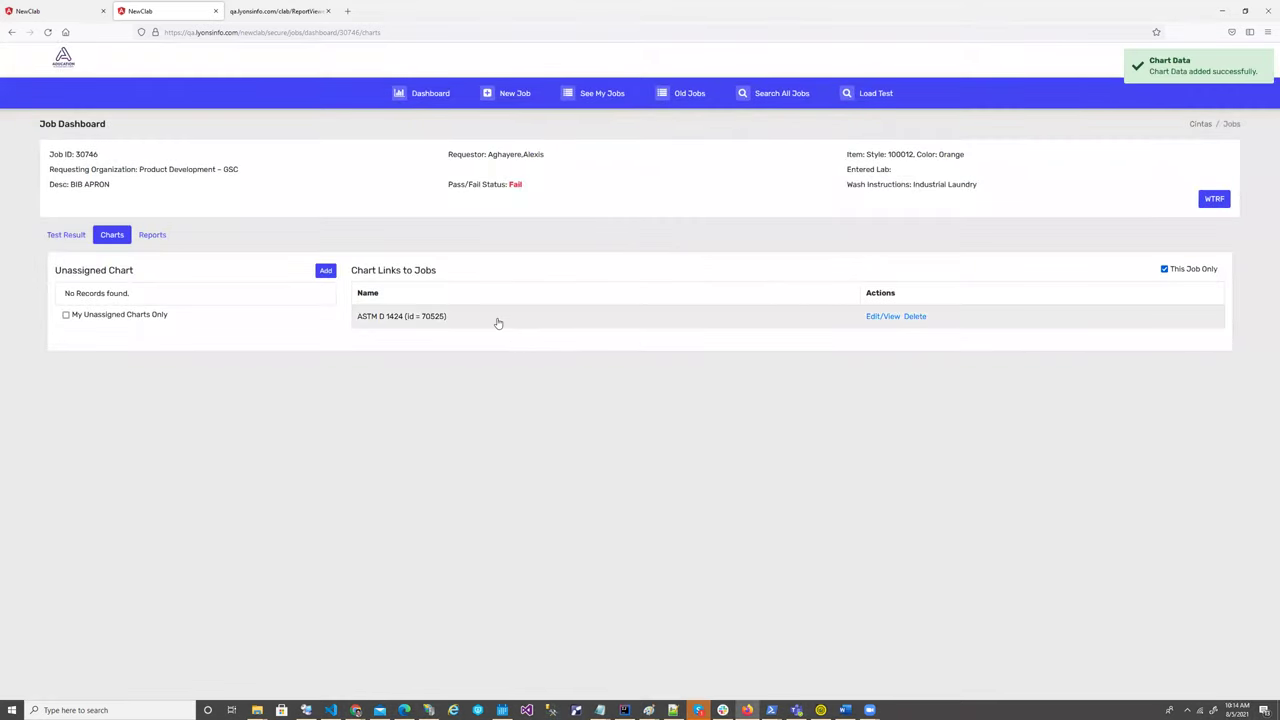
click(498, 323)
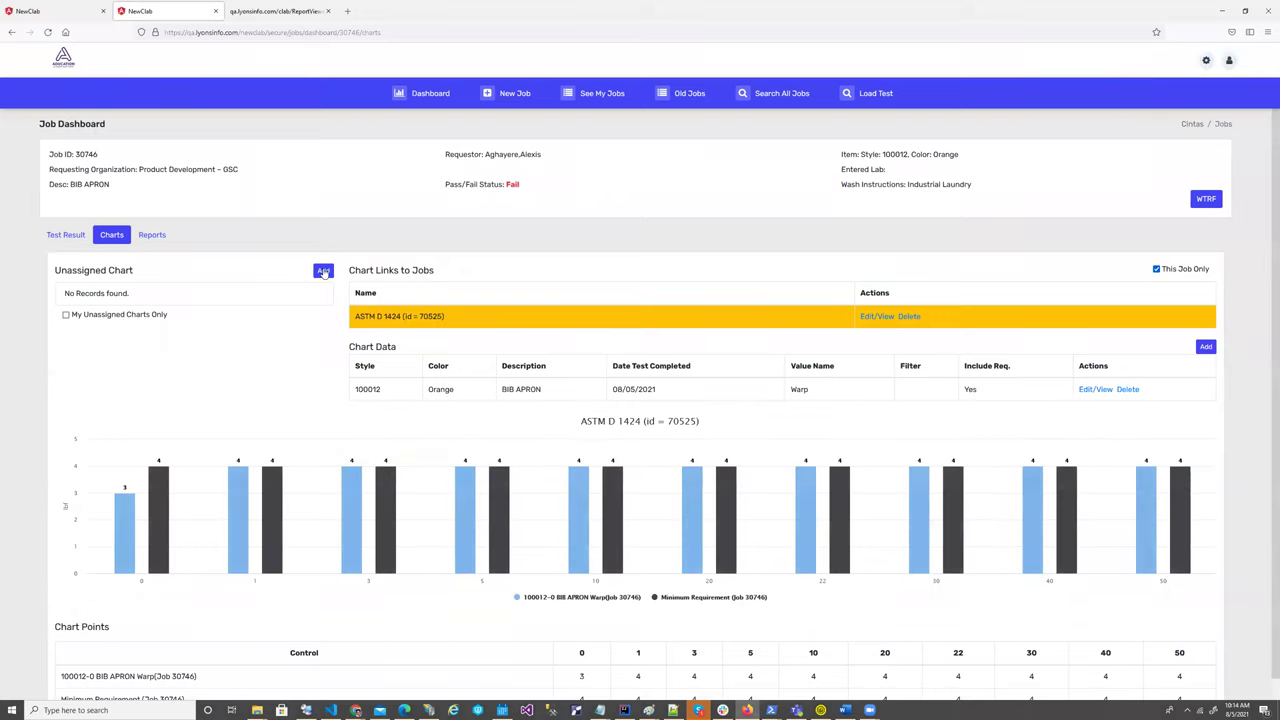
- Add a second chart report for ASTM D 1424 Tear Strength, Elmendorf with the Line chart type
click(323, 271)
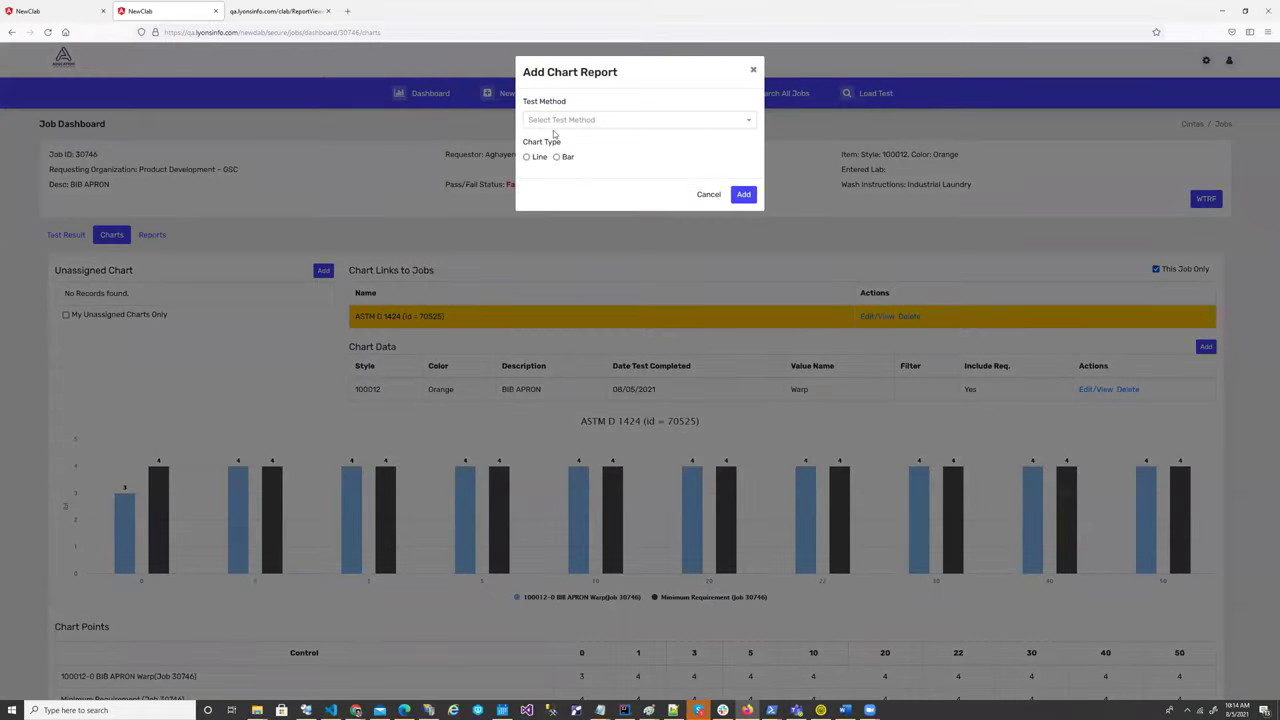
click(553, 121)
click(560, 136)
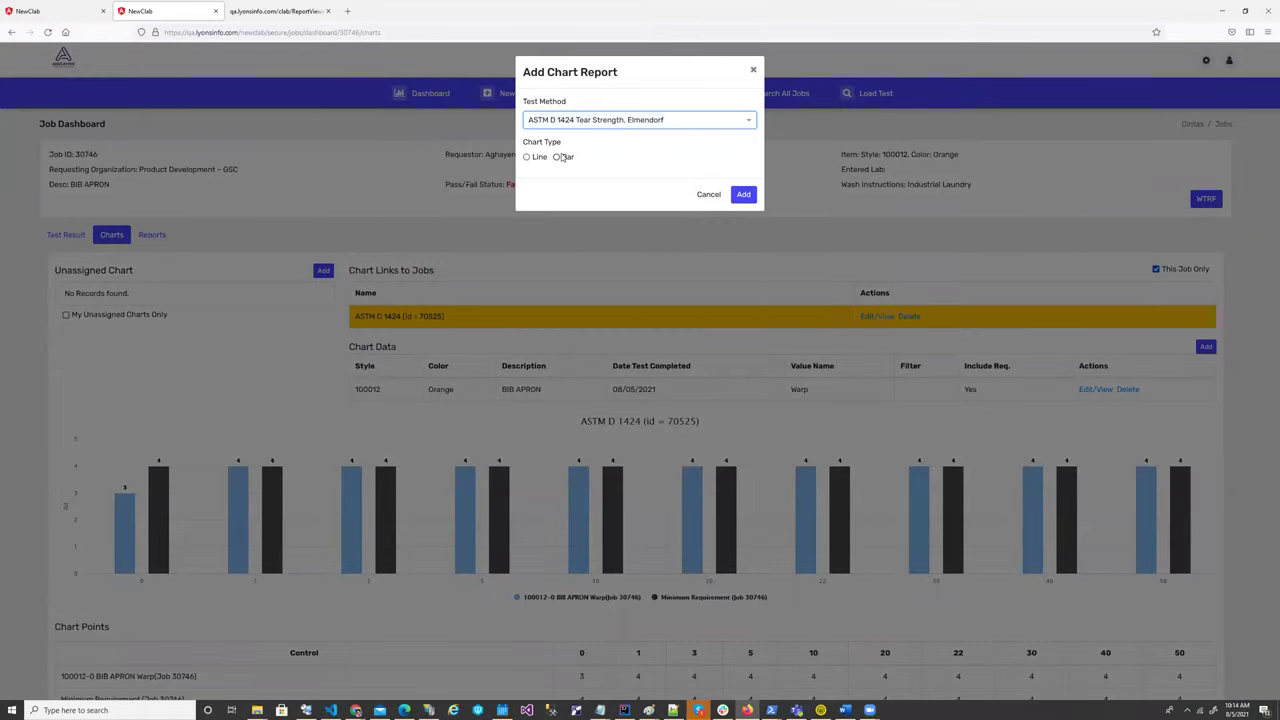
click(526, 157)
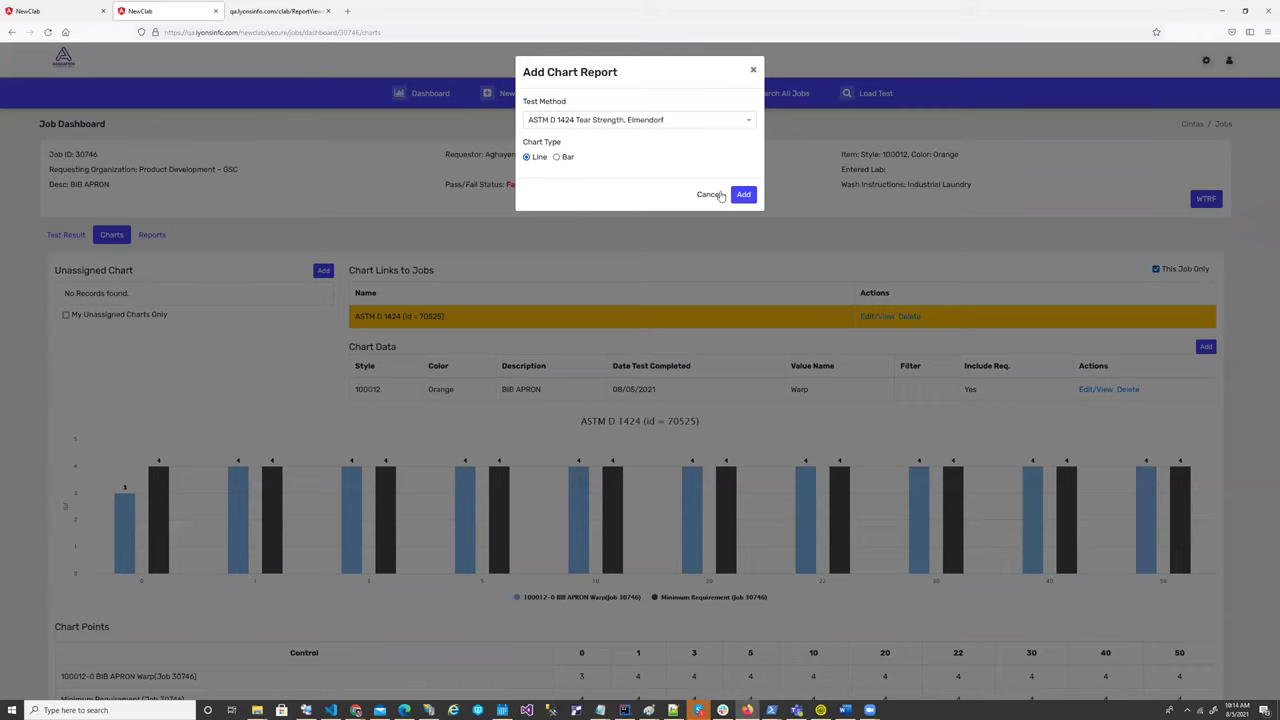
click(742, 196)
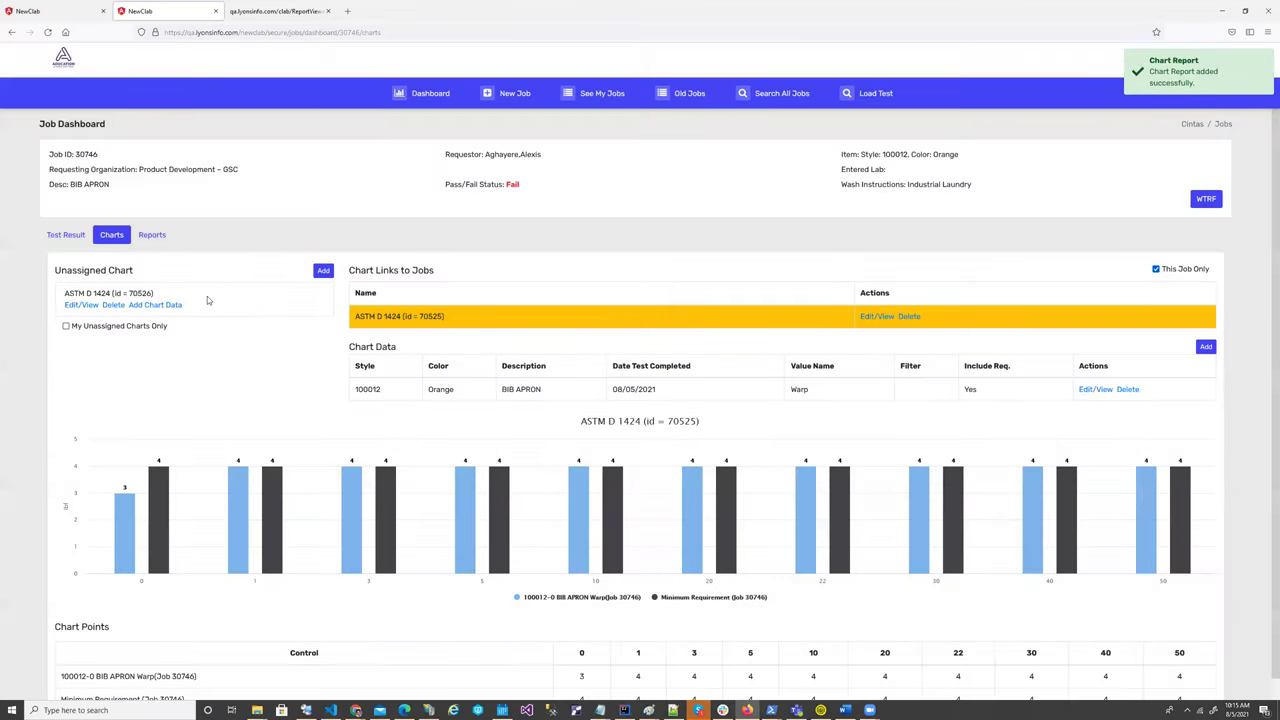
- Refresh the job's charts list and view the unassigned ASTM D 1424 chart's report settings without changing them
click(102, 303)
key(Tab)
key(Return)
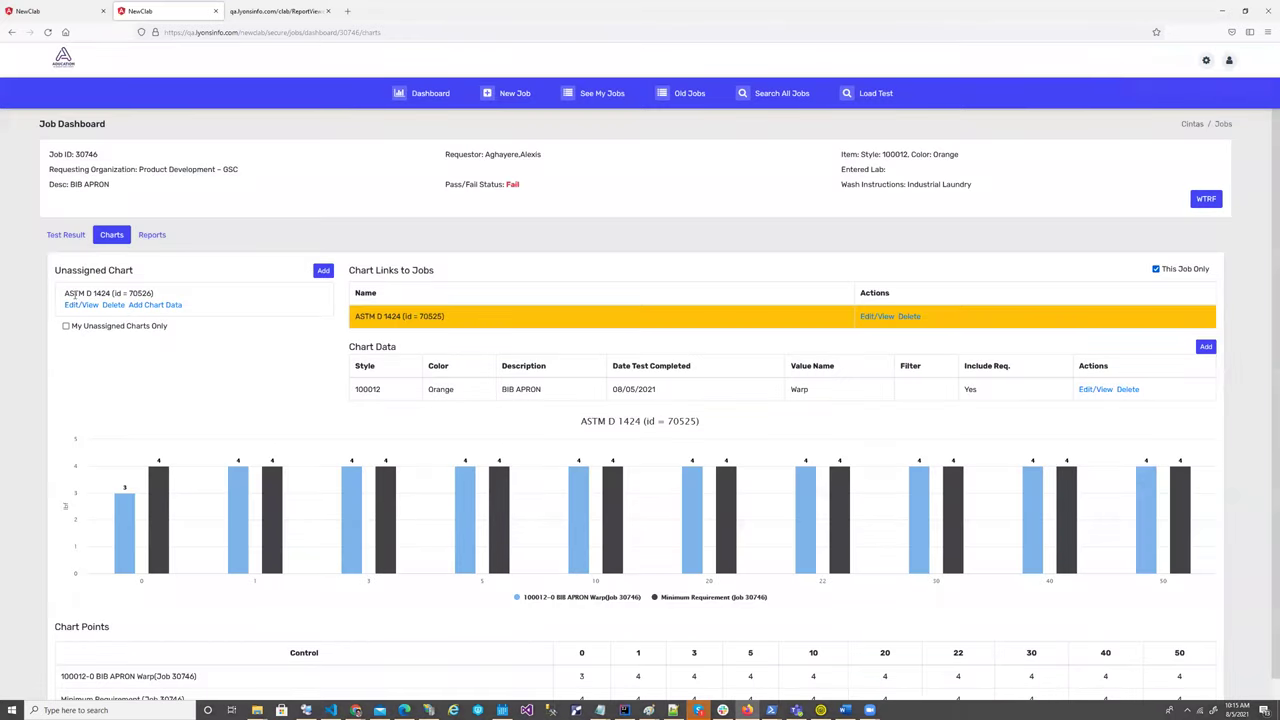
click(77, 235)
click(106, 235)
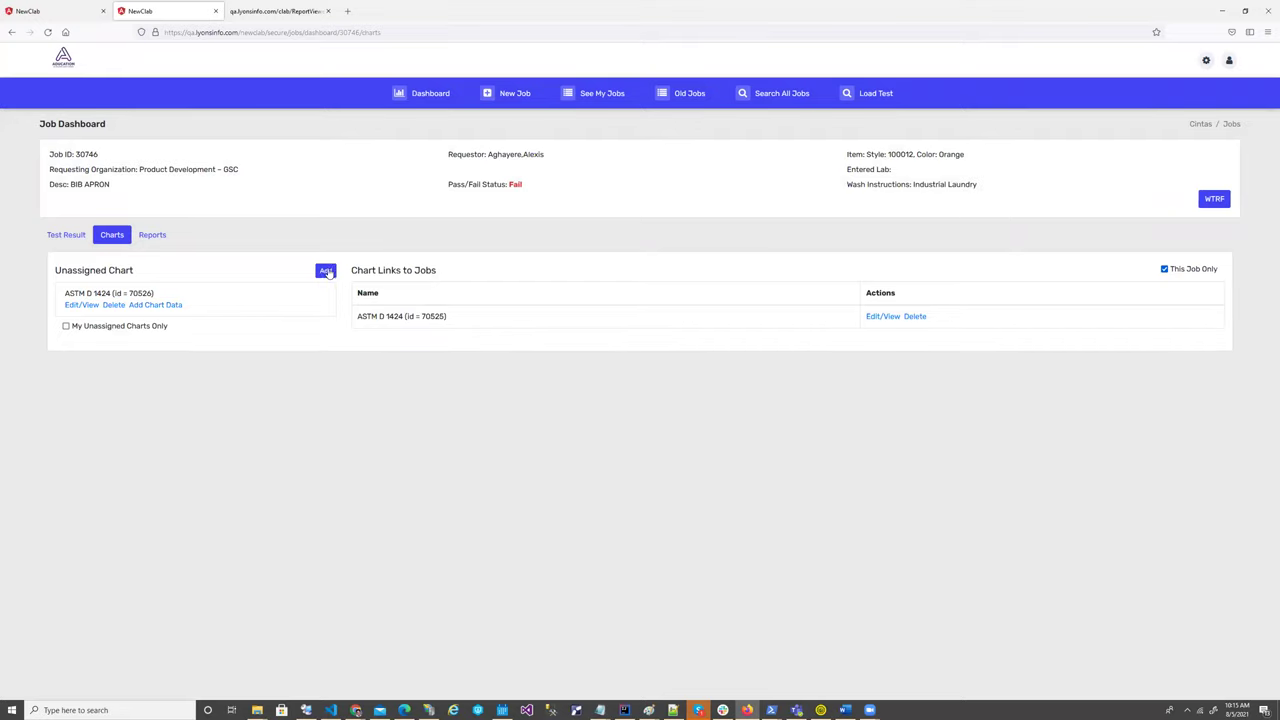
click(82, 306)
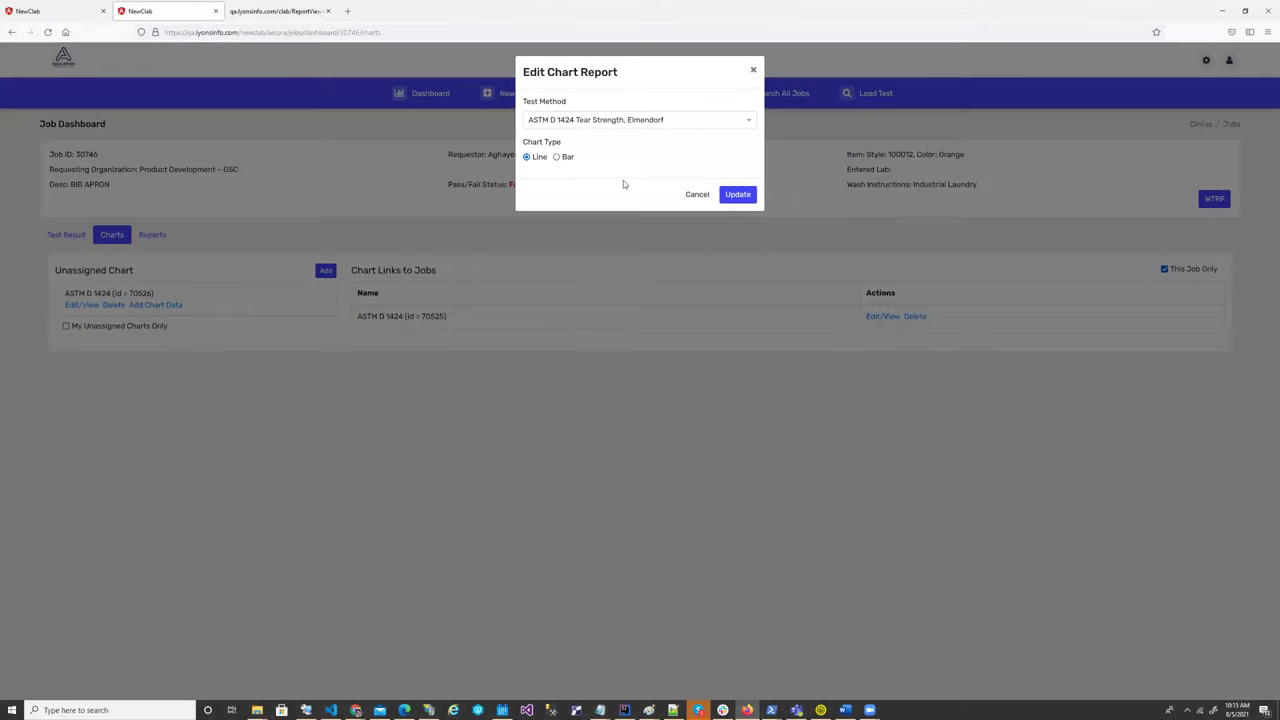
click(690, 199)
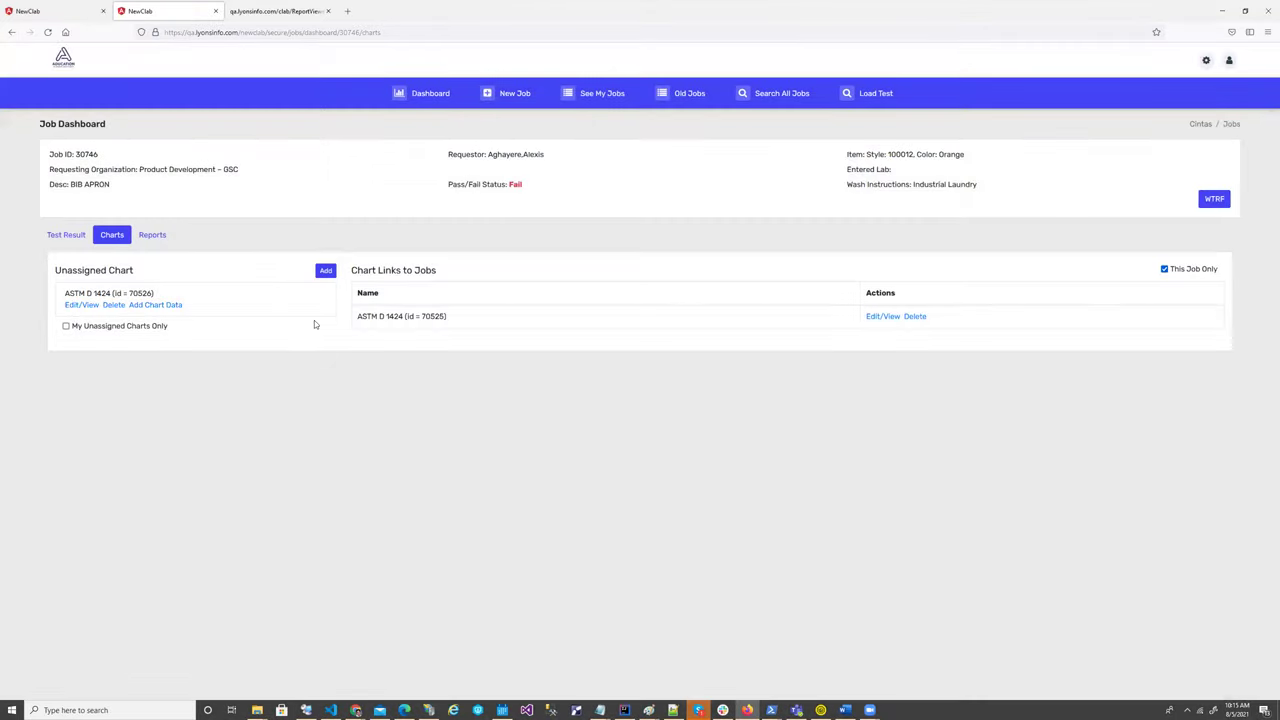
- Add the Fill values with requirements included as further chart data for the ASTM D 1424 bar chart linked to the job
click(487, 318)
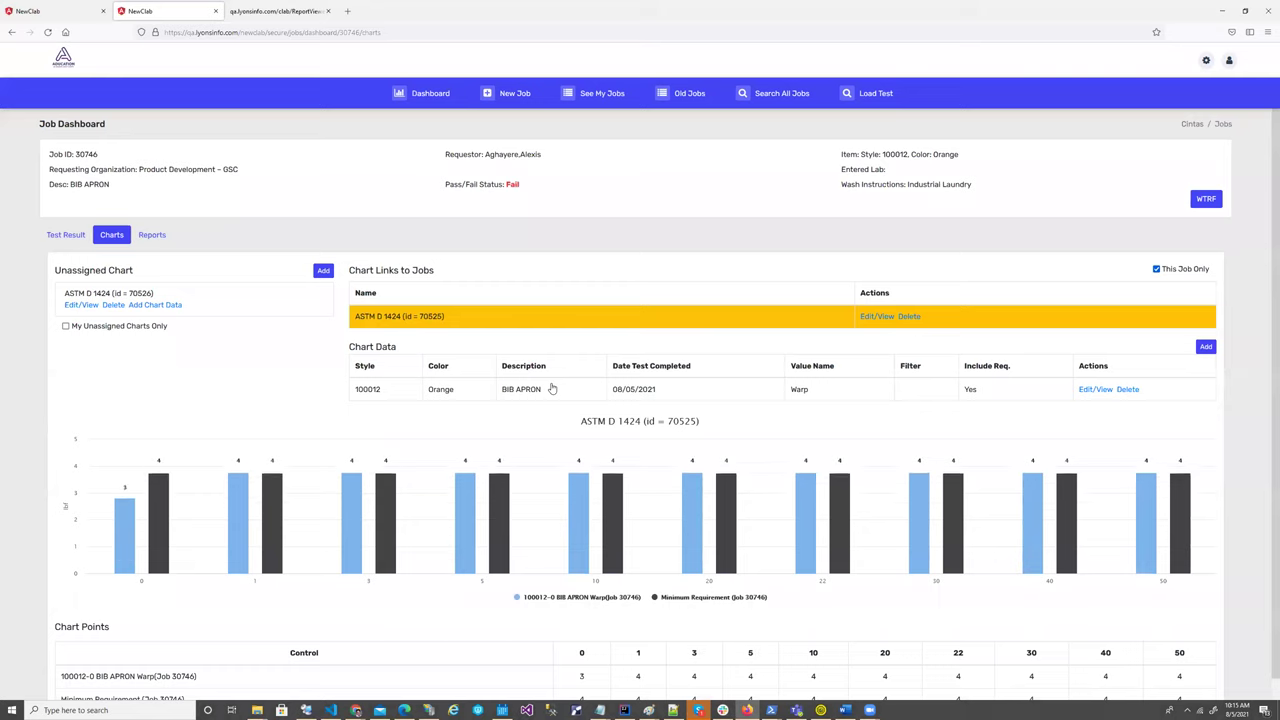
scroll(779, 412, down, 1)
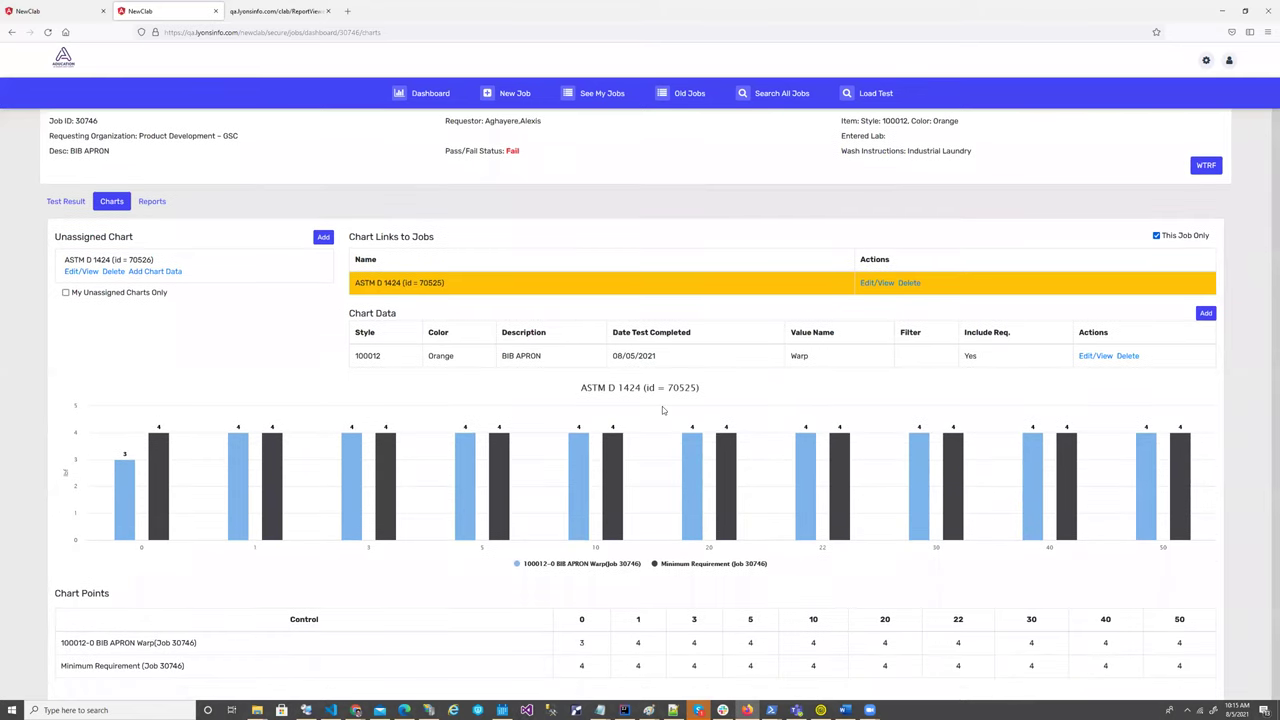
scroll(894, 394, up, 1)
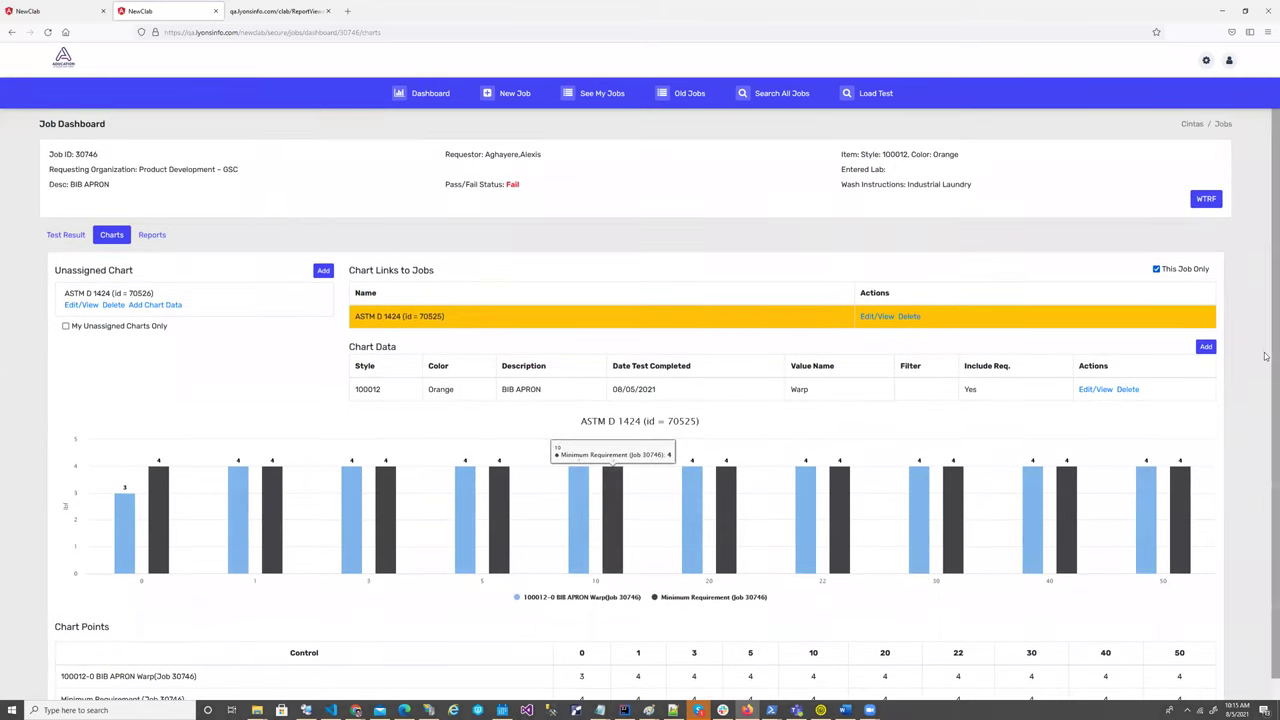
click(1206, 347)
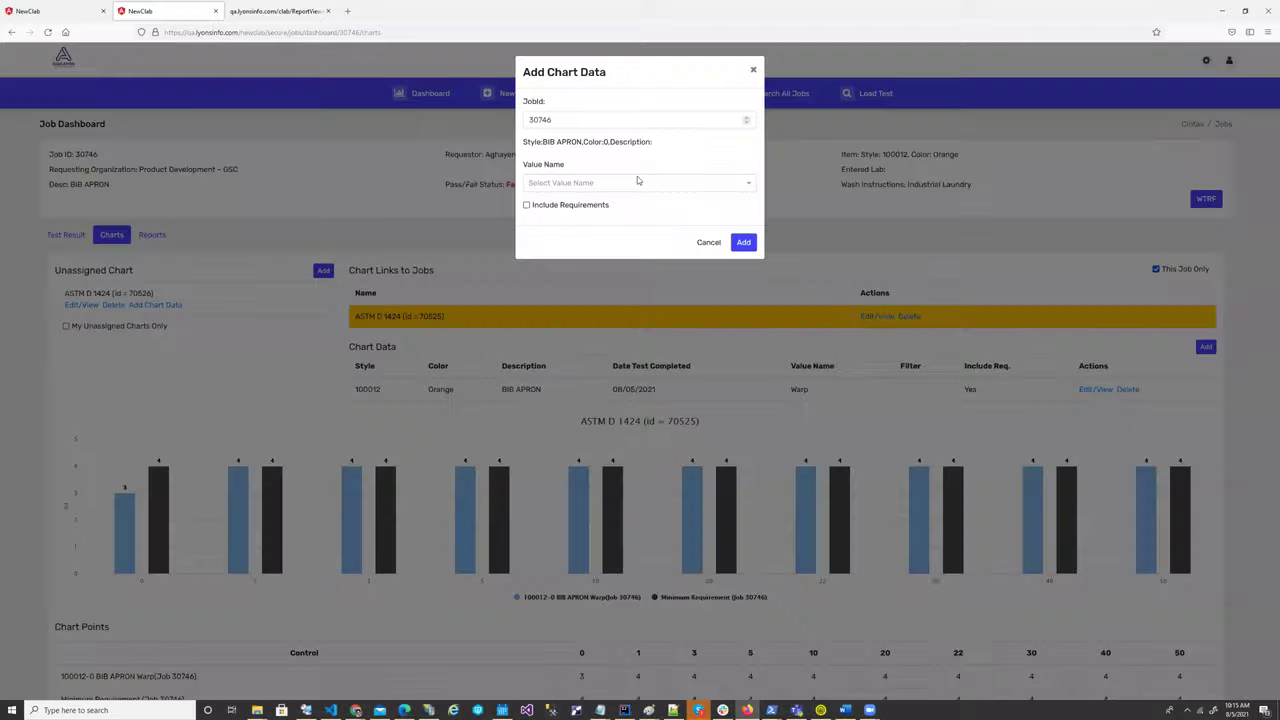
click(568, 183)
click(537, 221)
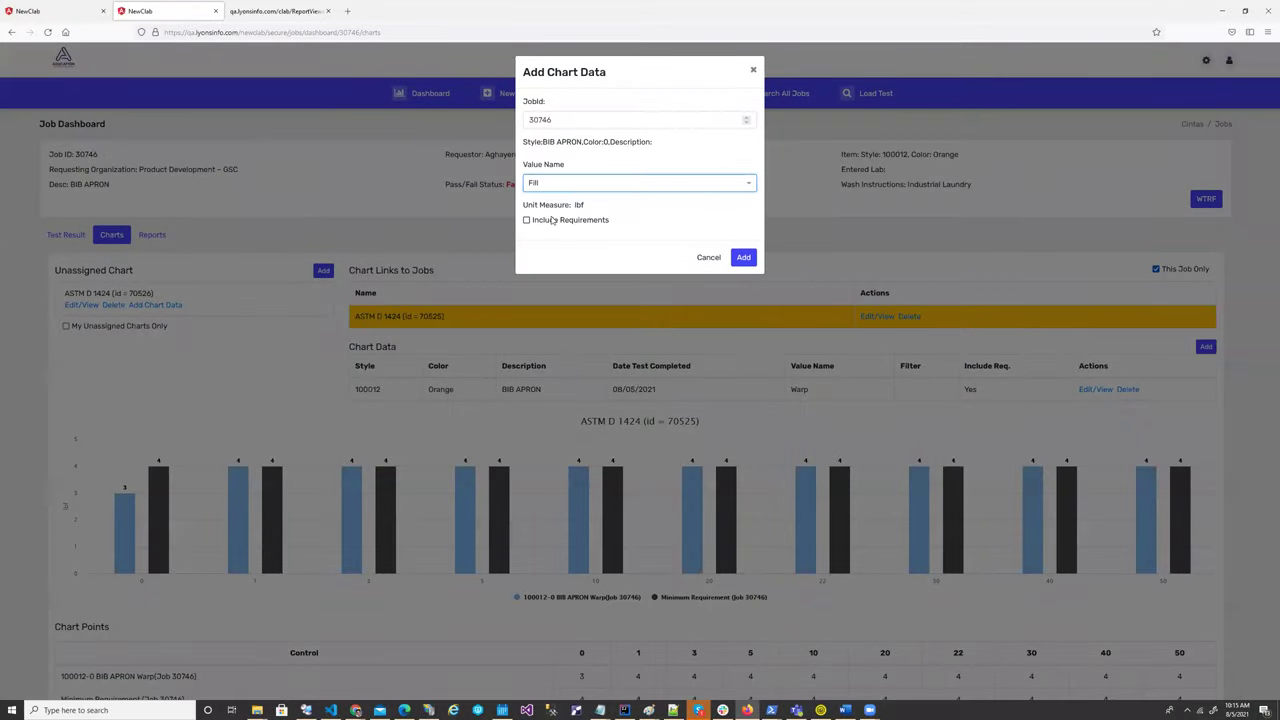
click(549, 221)
click(743, 257)
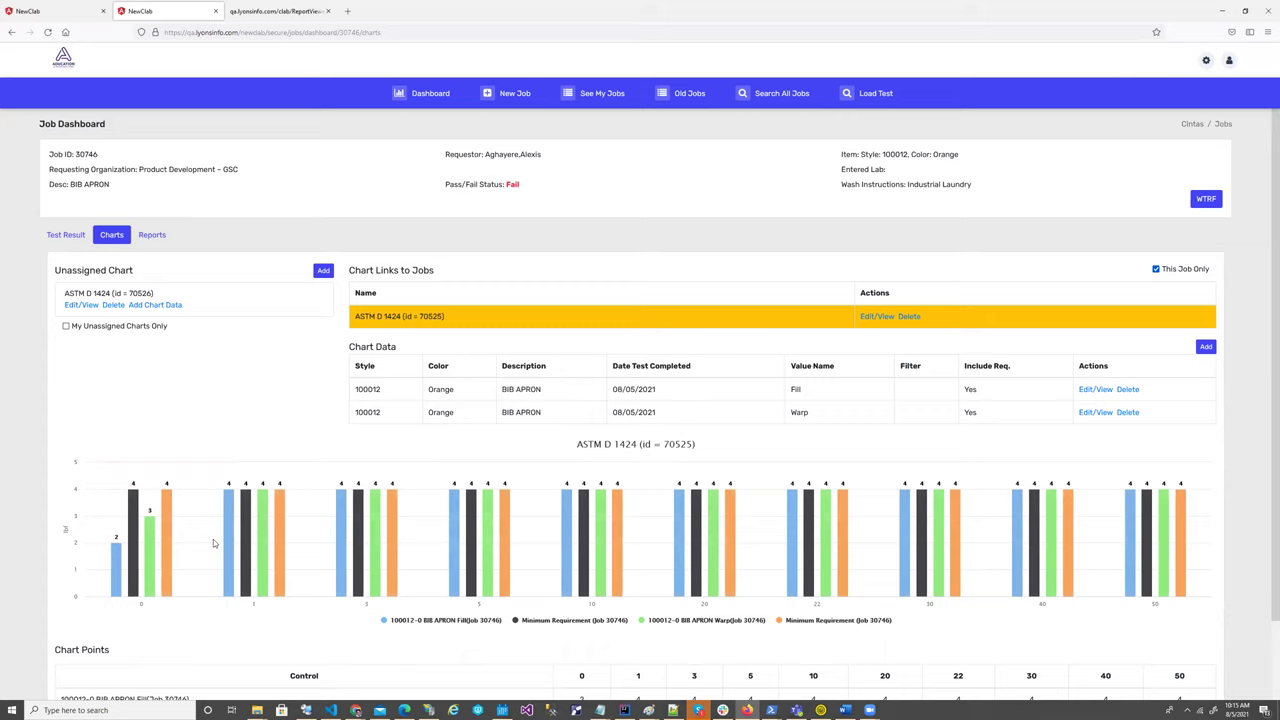
- Delete the Warp chart data from the linked ASTM D 1424 chart and review the updated chart and its points
click(1127, 412)
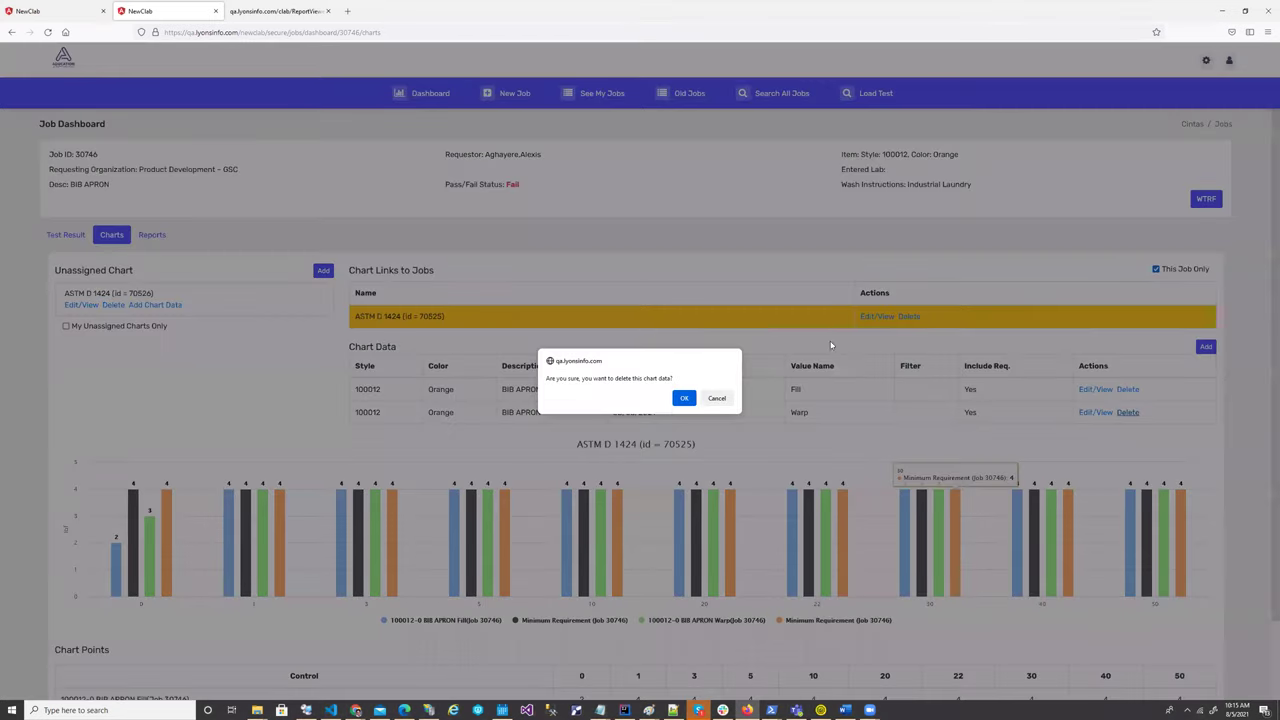
click(686, 396)
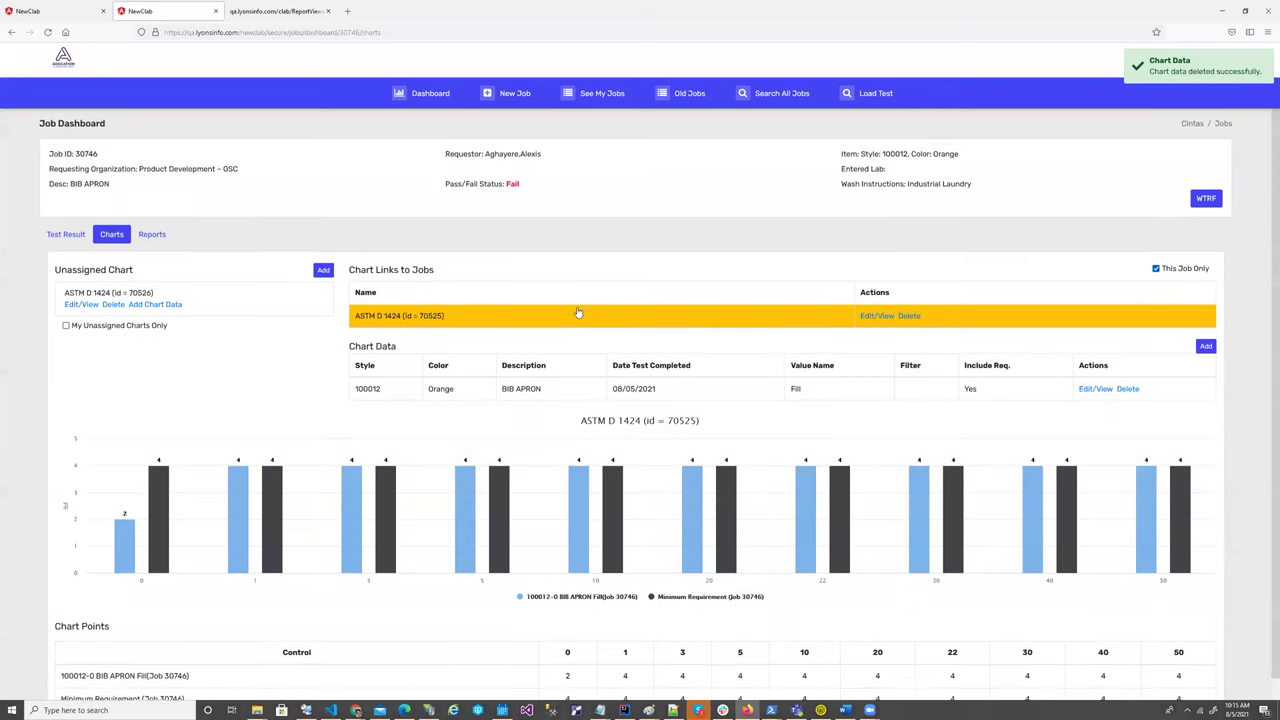
scroll(578, 313, down, 1)
scroll(577, 311, up, 1)
scroll(577, 311, down, 1)
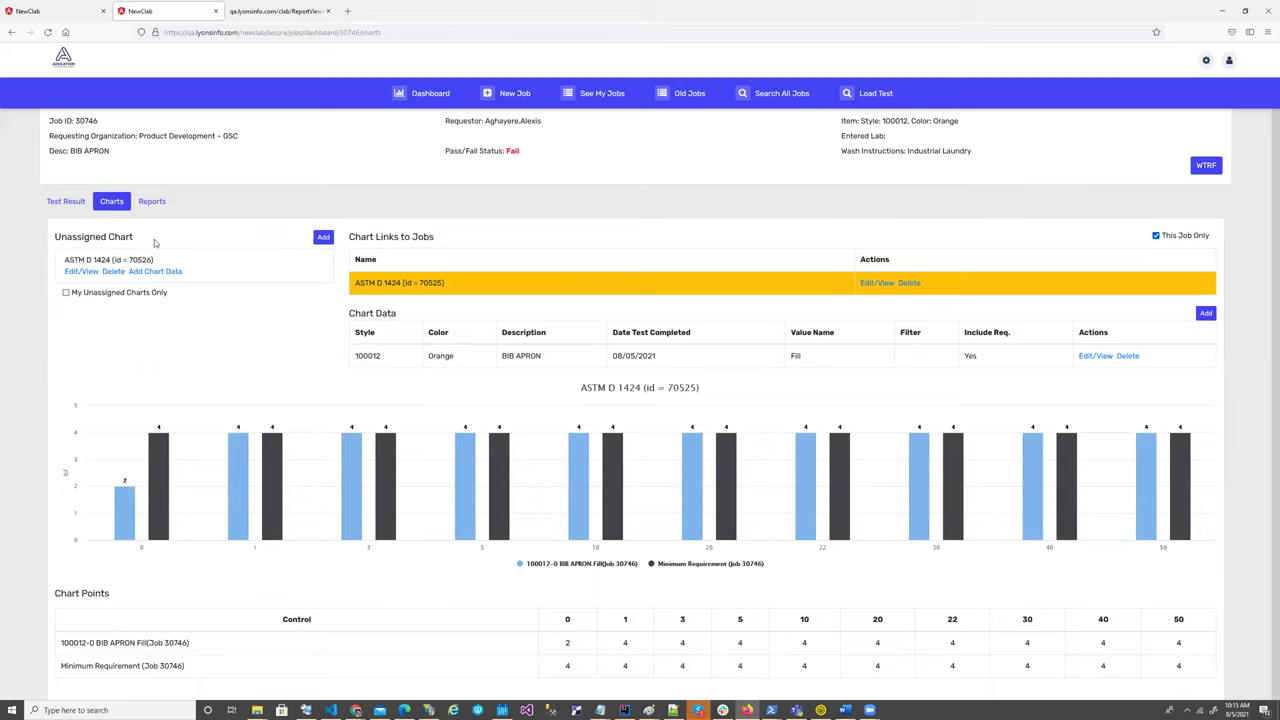
- Add a test results chart component to the Testing report, using the chart data ASTM D 1424 (id = 70525)
click(149, 205)
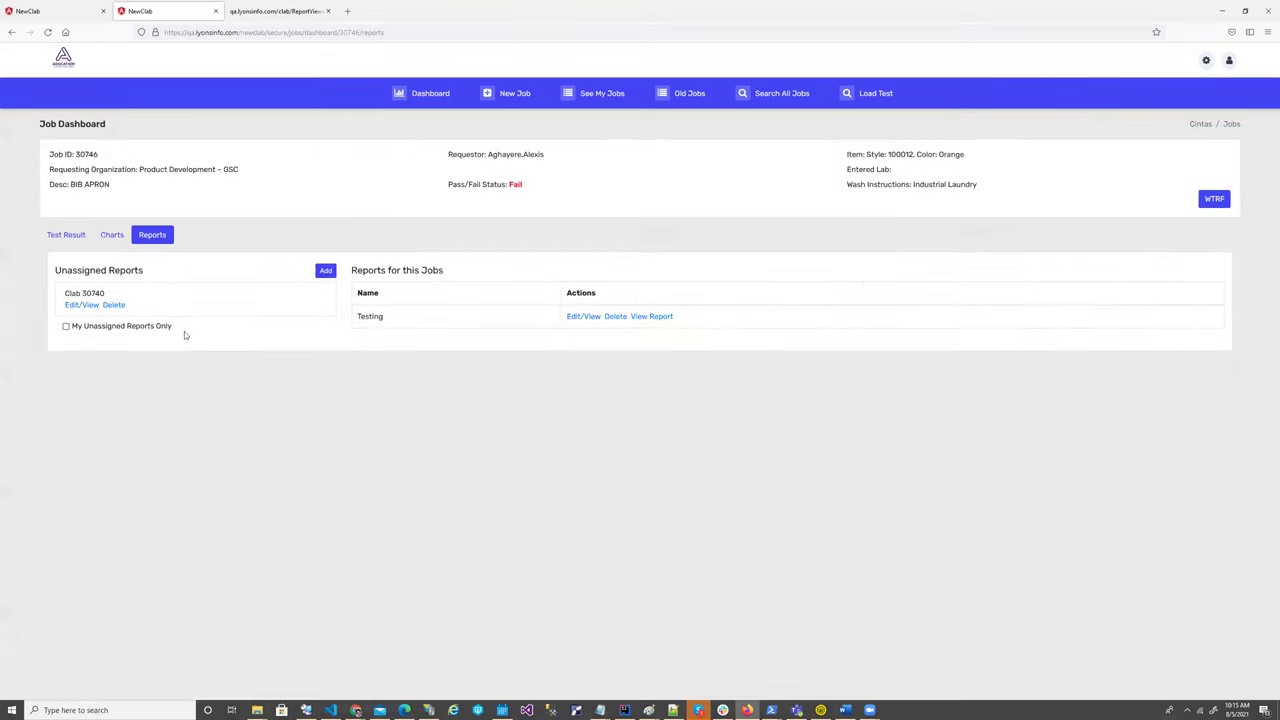
click(477, 322)
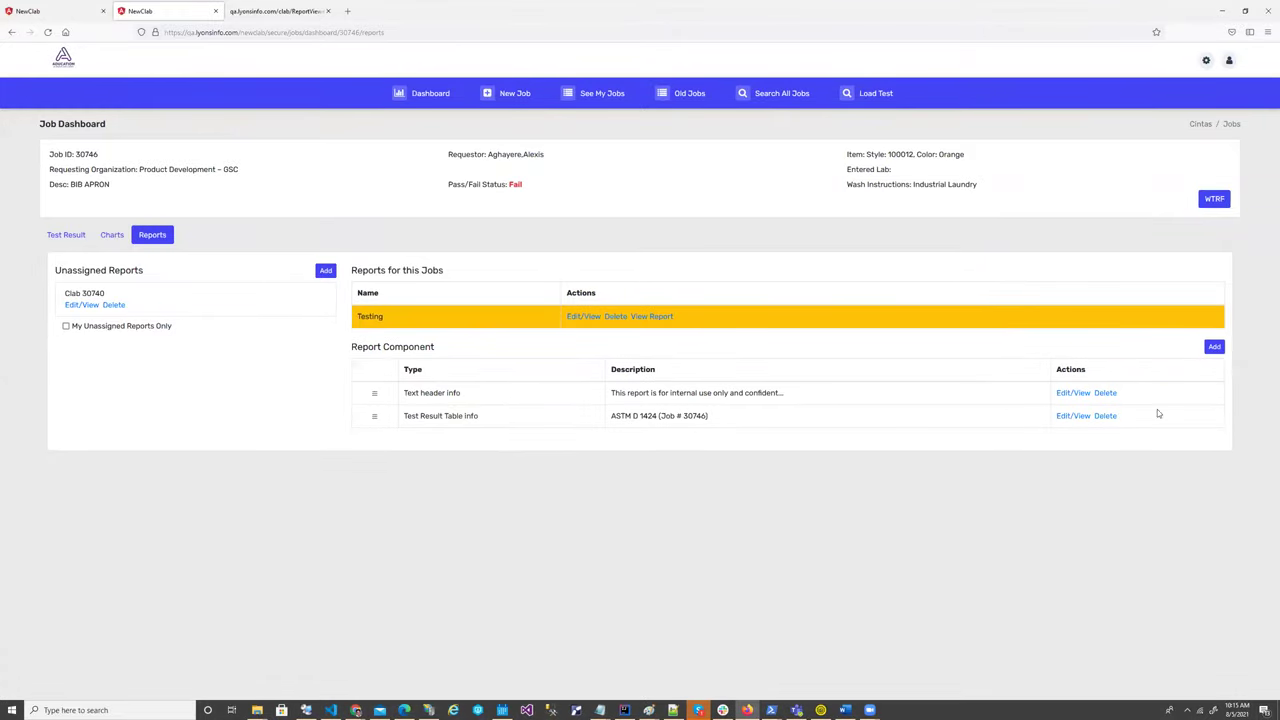
click(1214, 347)
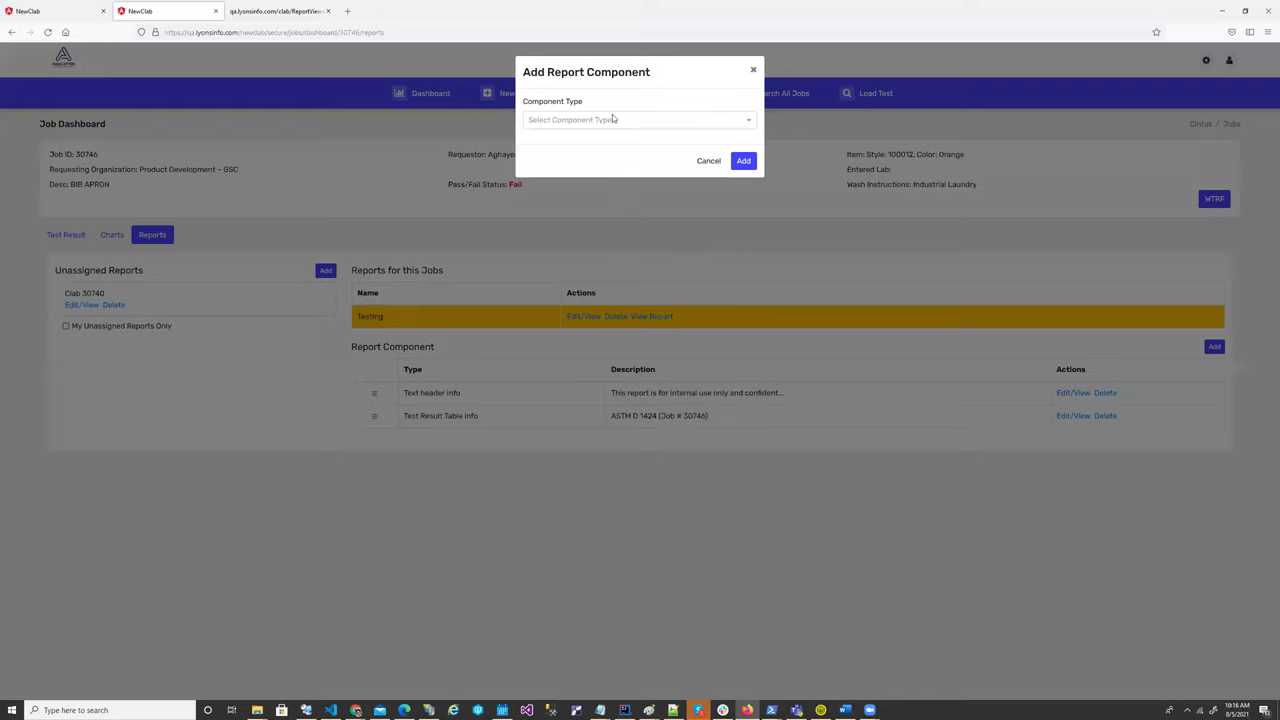
click(614, 120)
click(585, 158)
click(576, 182)
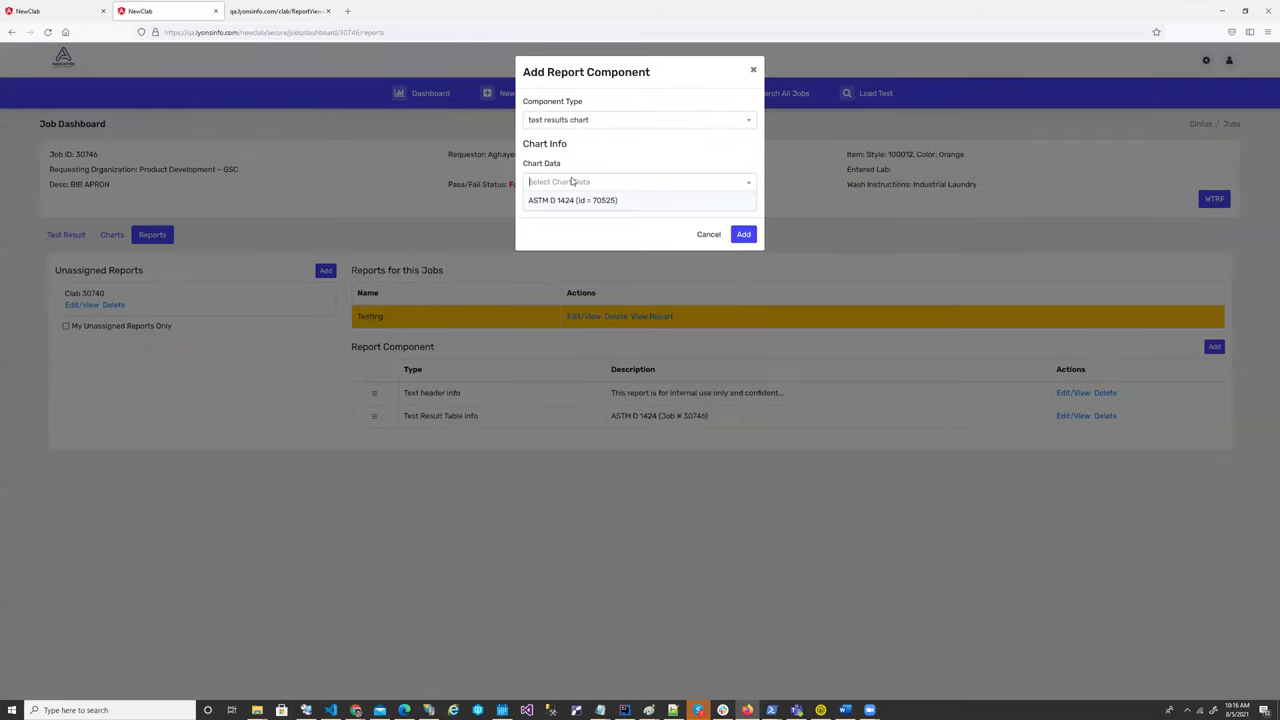
click(572, 200)
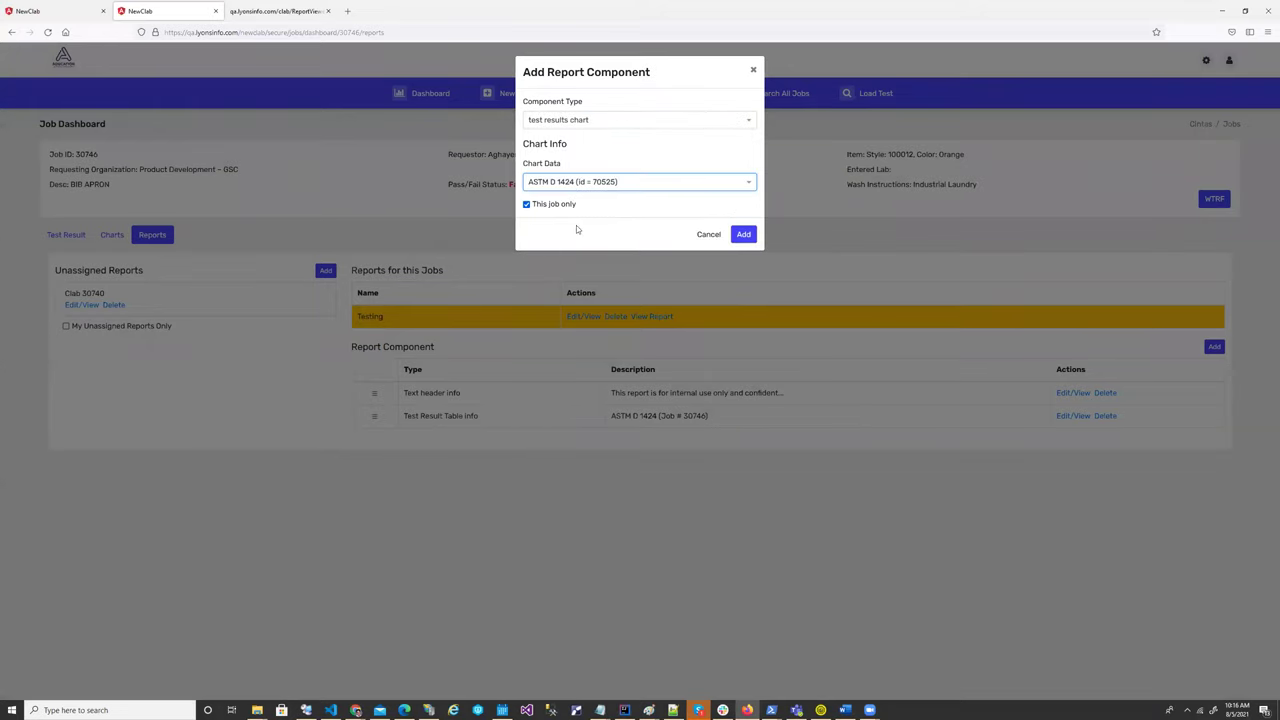
click(740, 235)
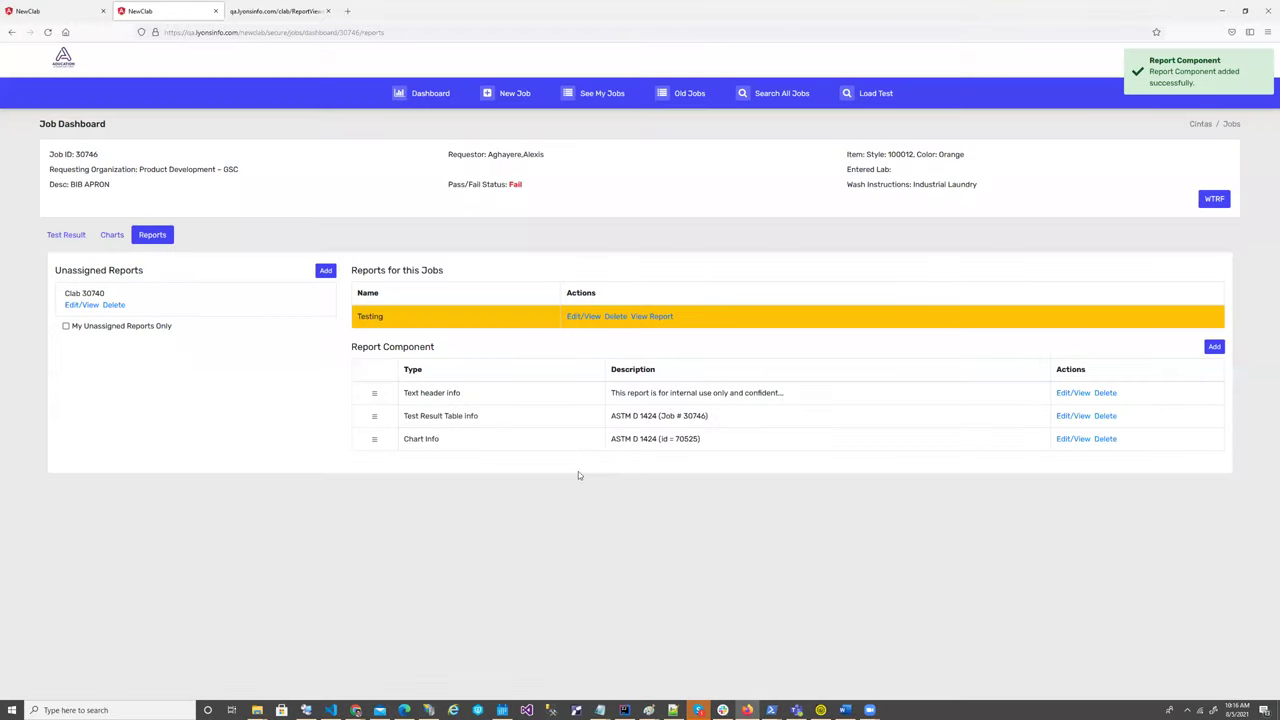
- View the generated Testing report with its ASTM D 1424 results, and return to the job dashboard
click(651, 318)
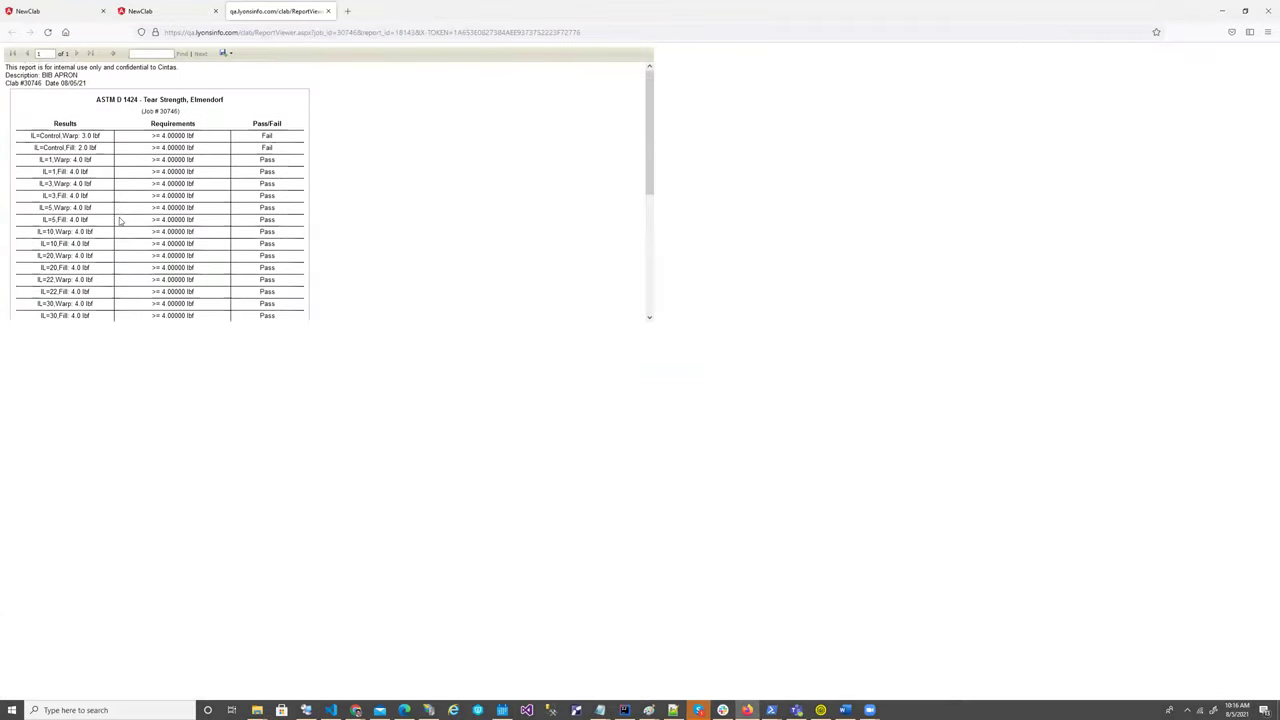
click(155, 14)
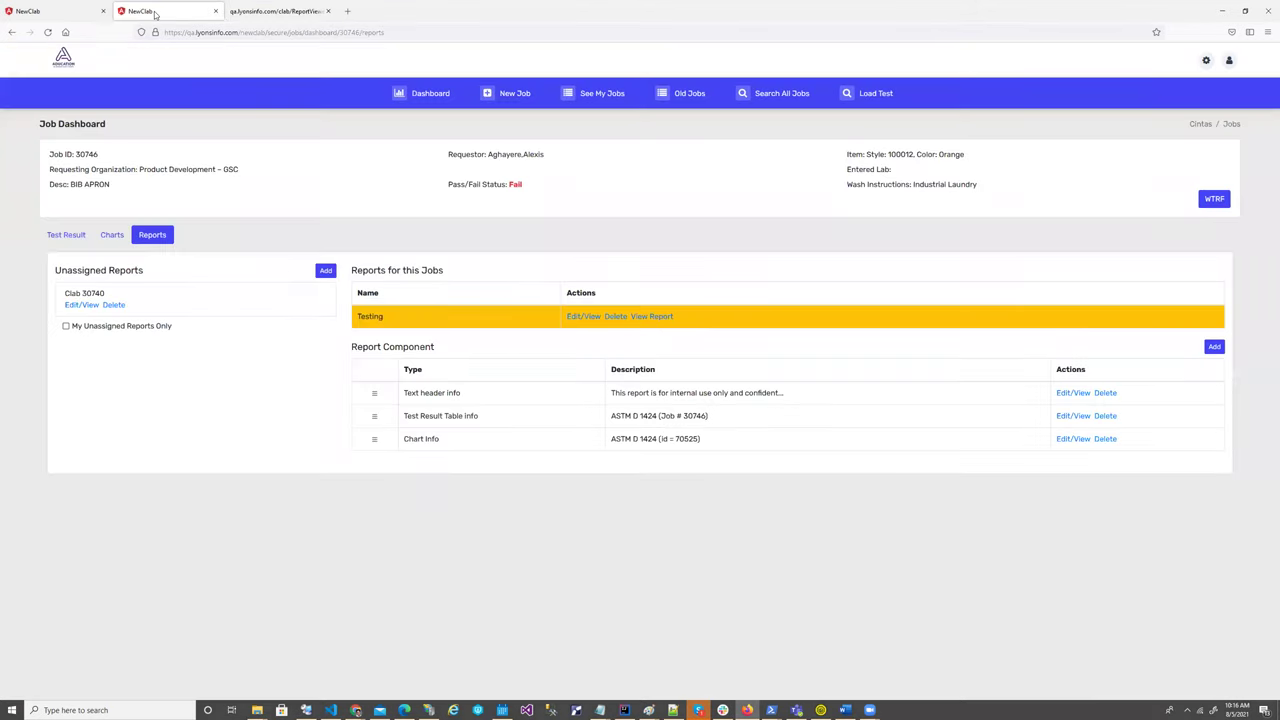
- Record a Sample Submitted status with the comment "Test" for the newest BIB APRON job in the job list
click(586, 93)
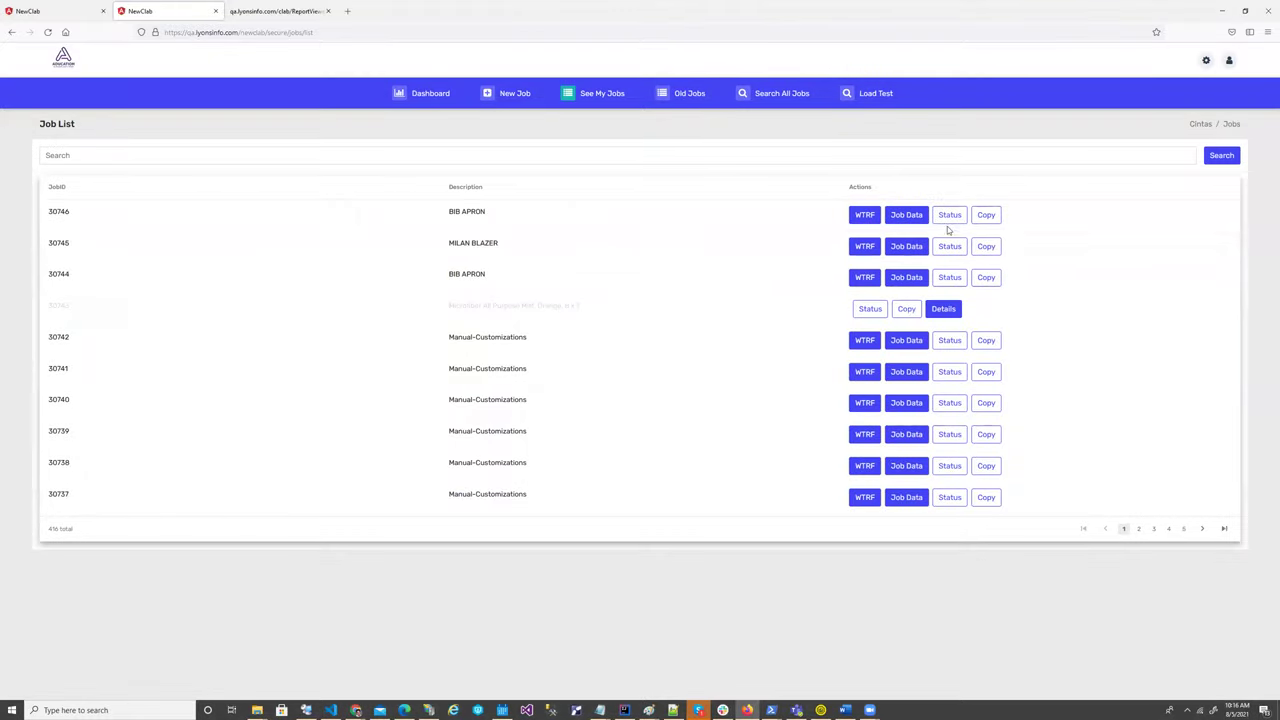
click(949, 215)
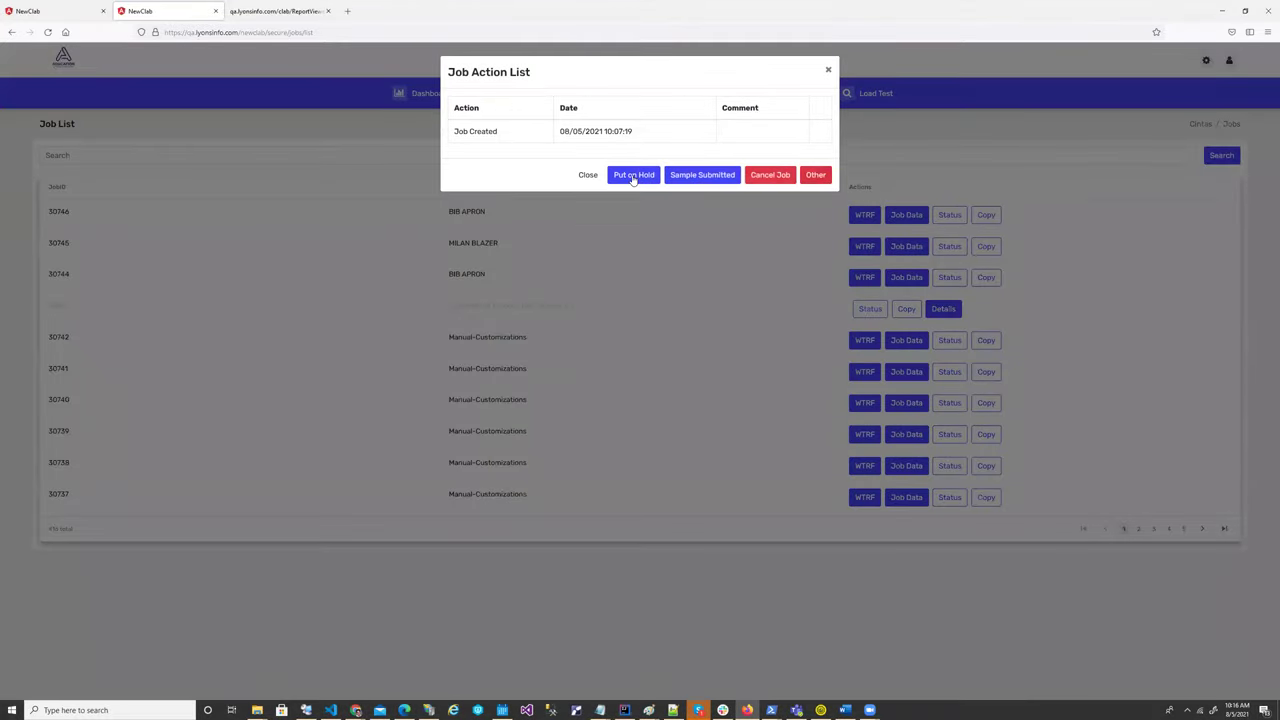
click(682, 179)
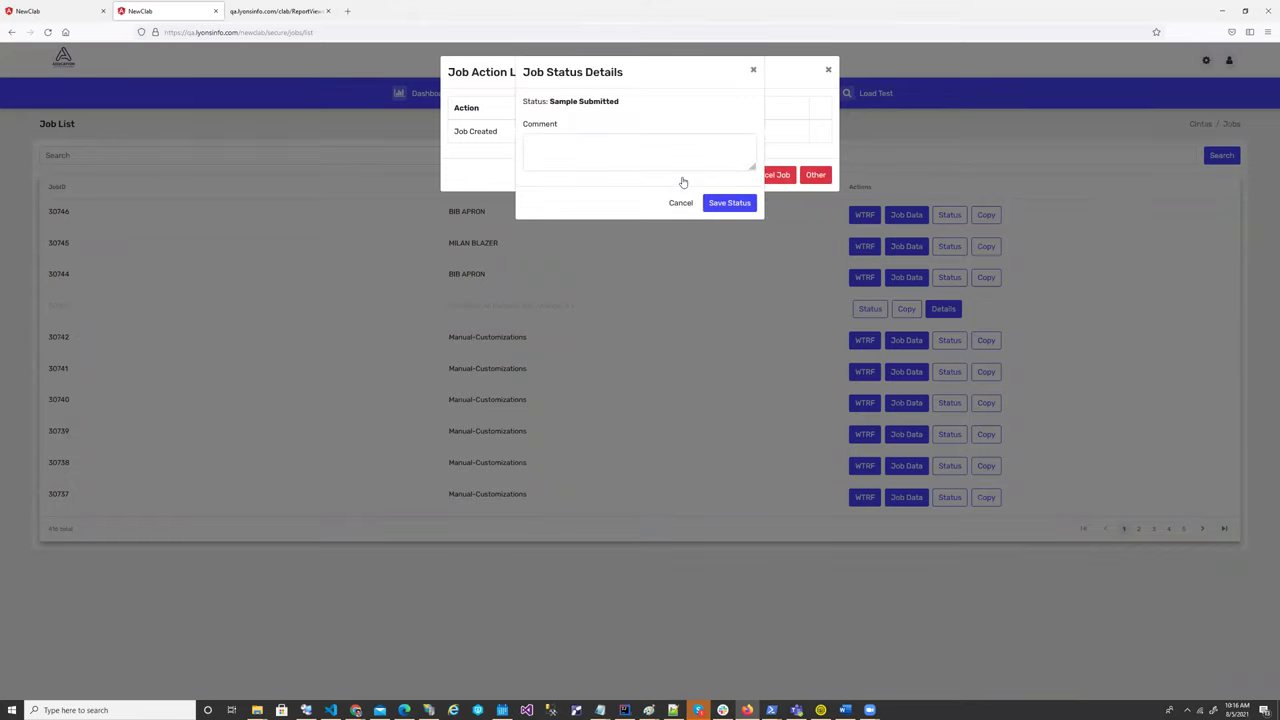
click(655, 168)
text(Test)
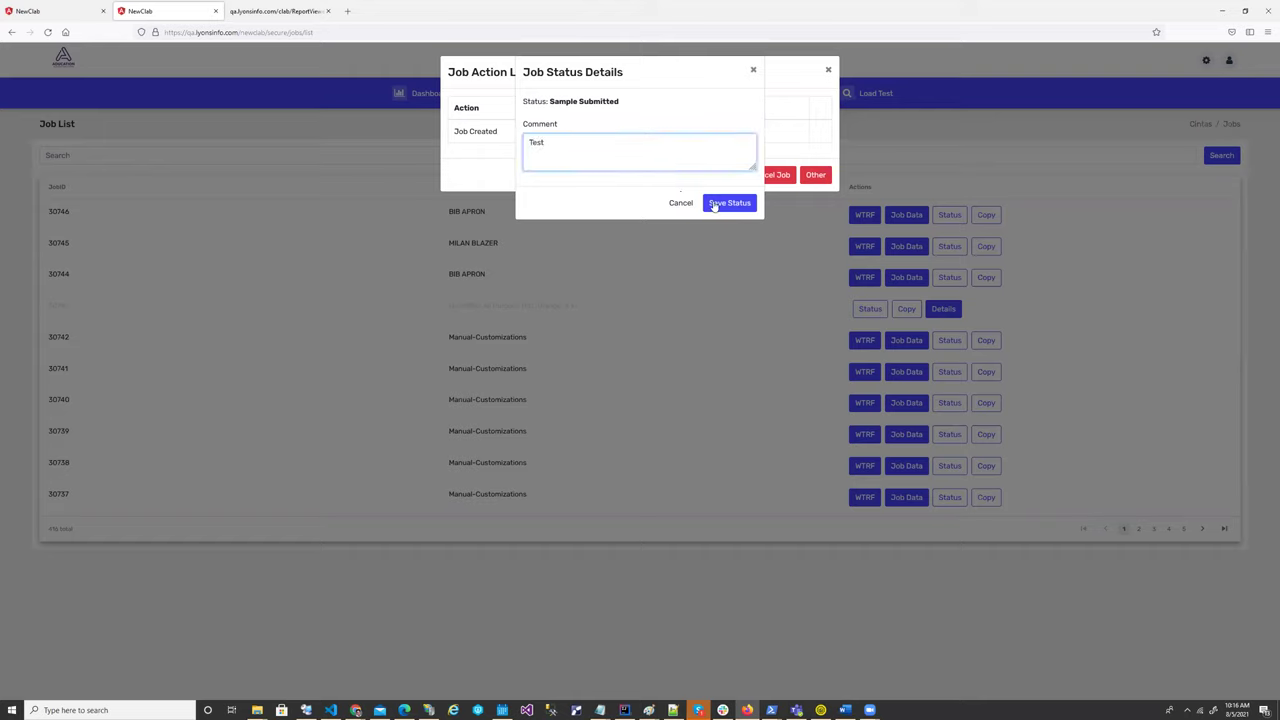
click(714, 205)
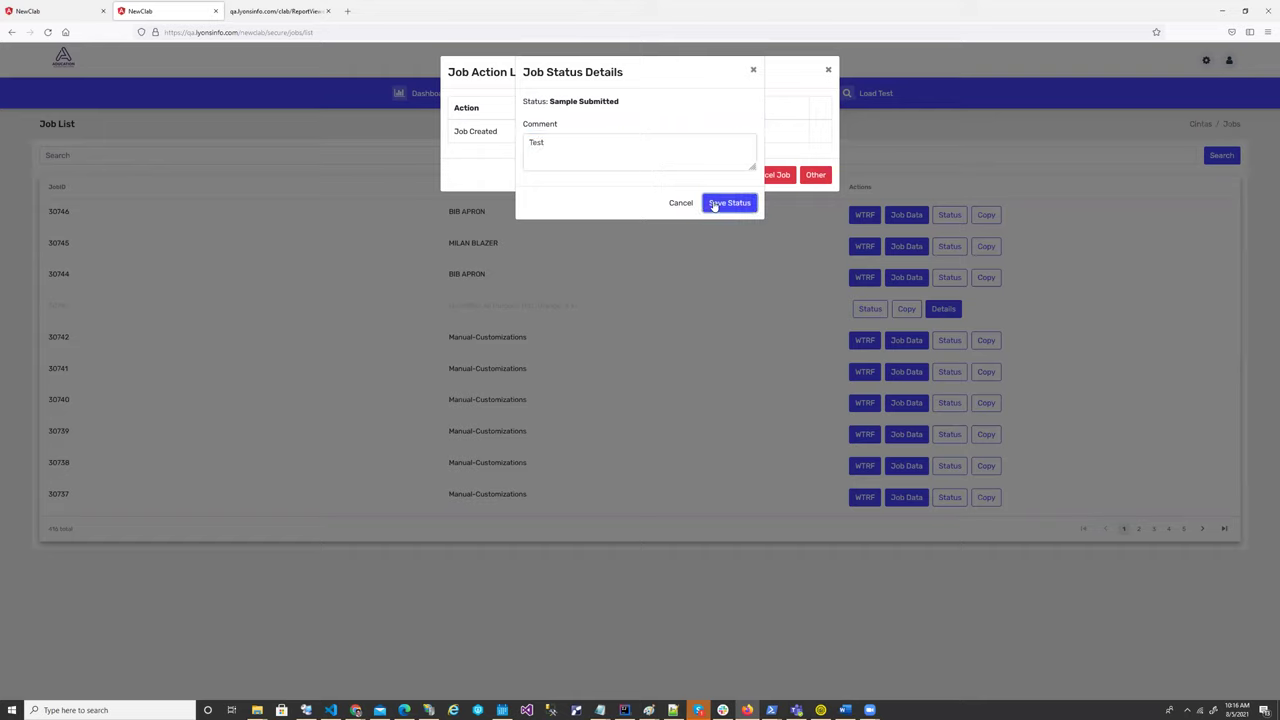
click(828, 70)
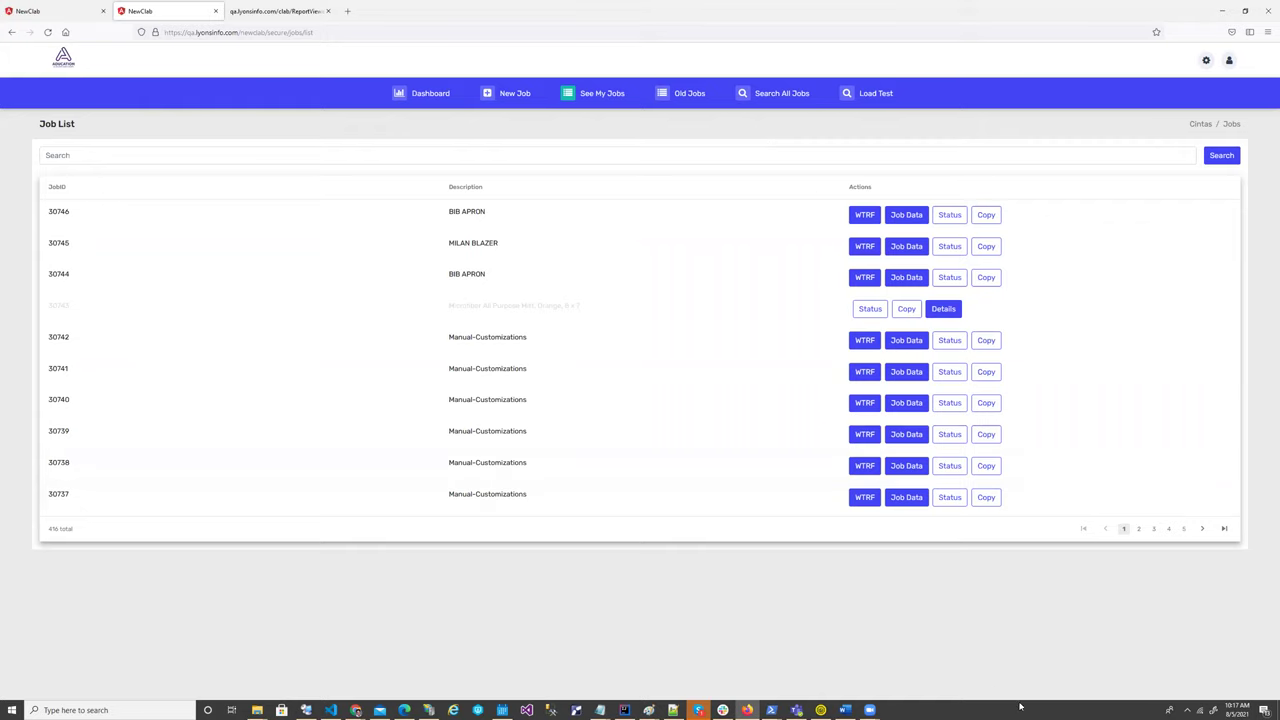
key(super)
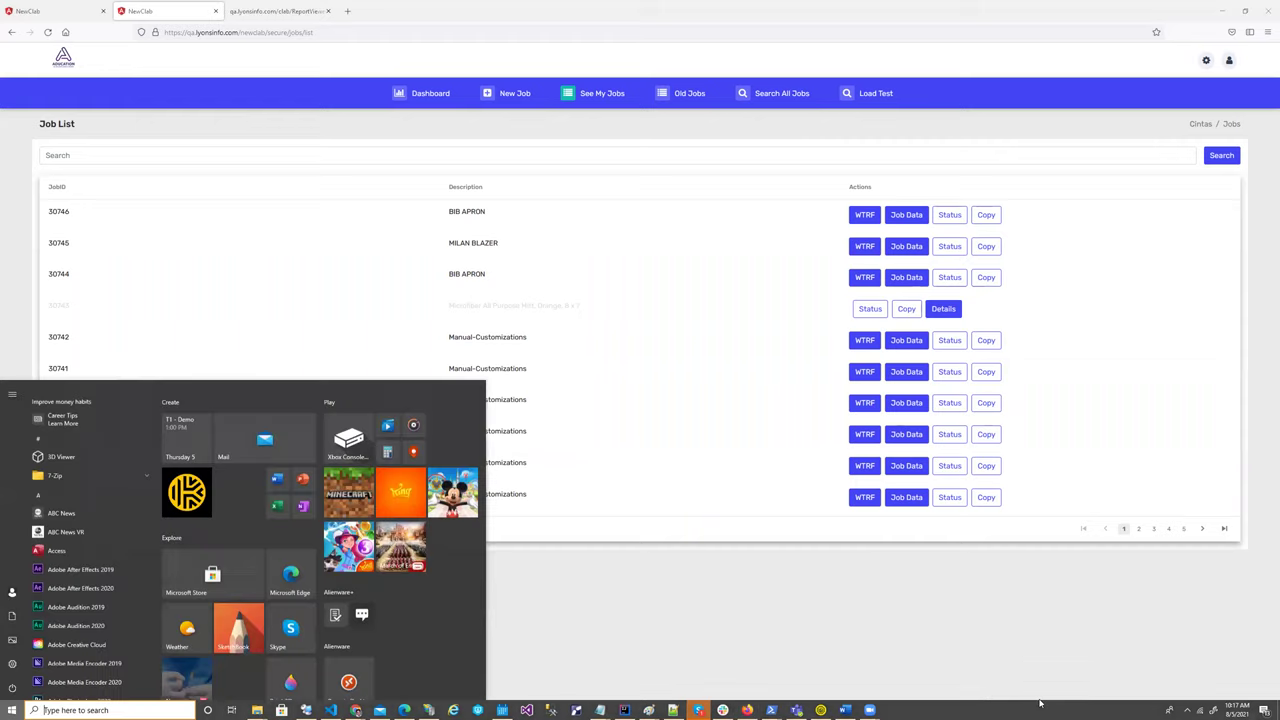
key(super)
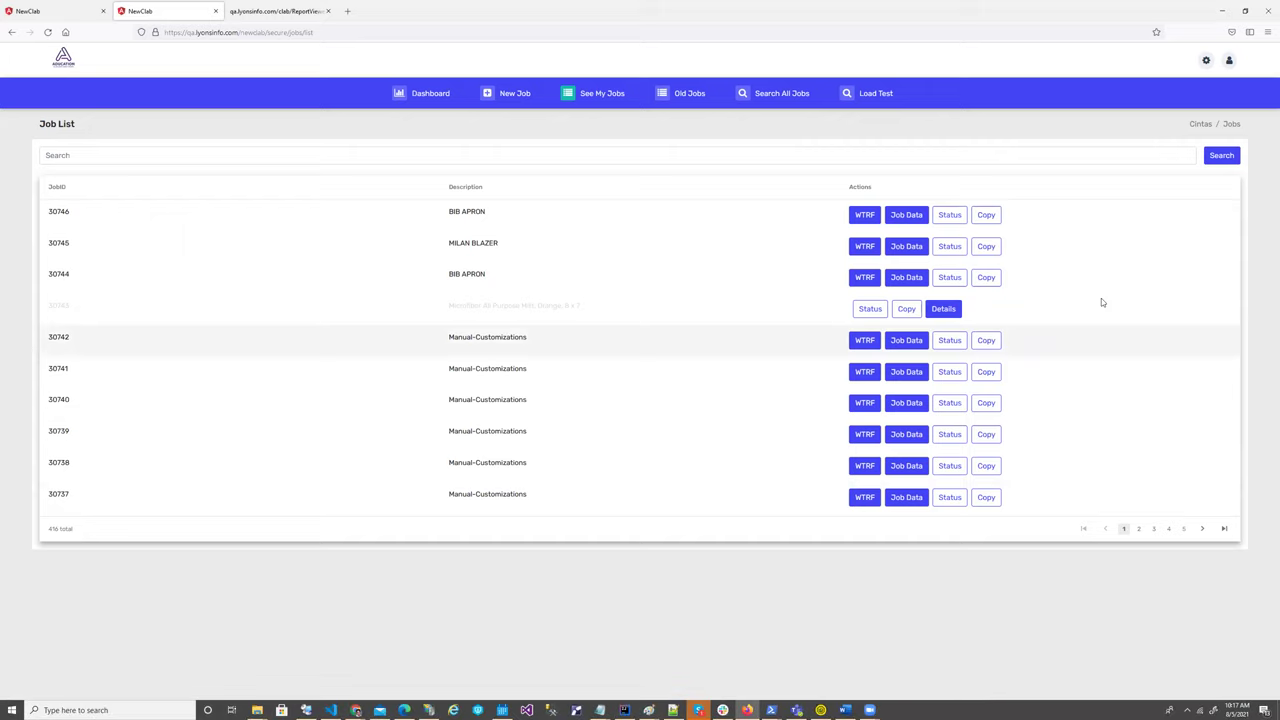
click(117, 709)
click(1034, 616)
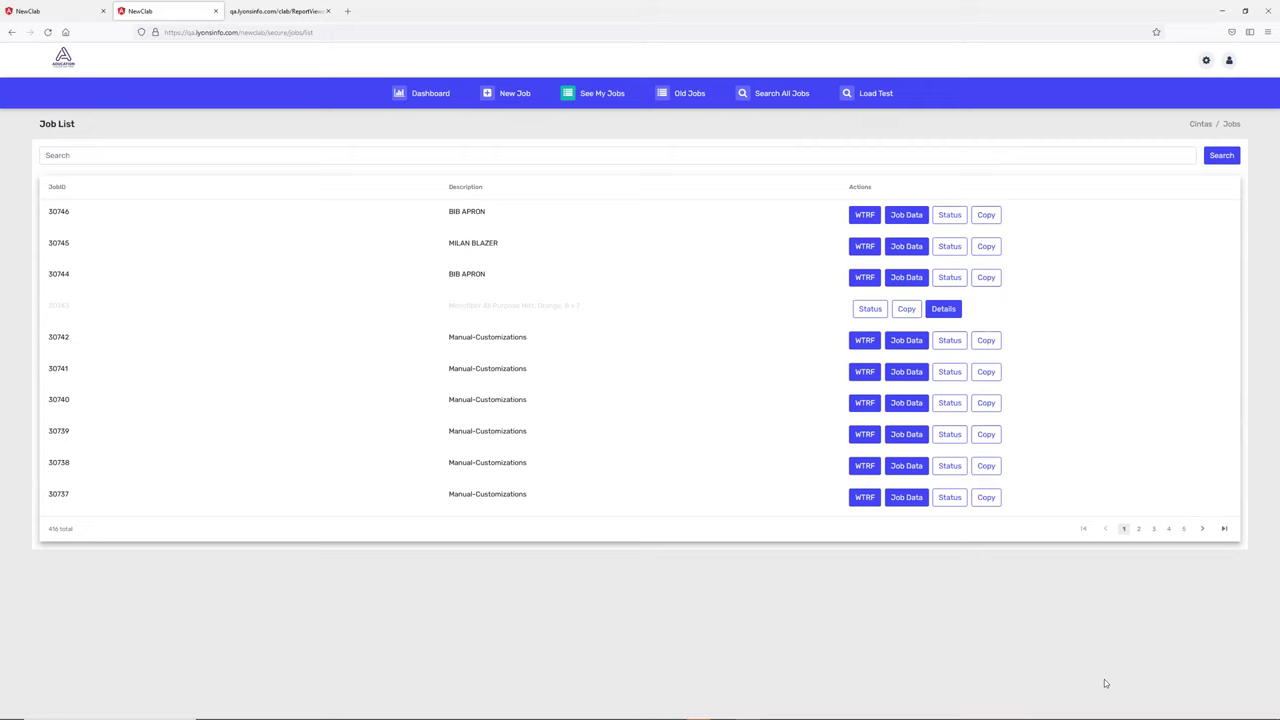